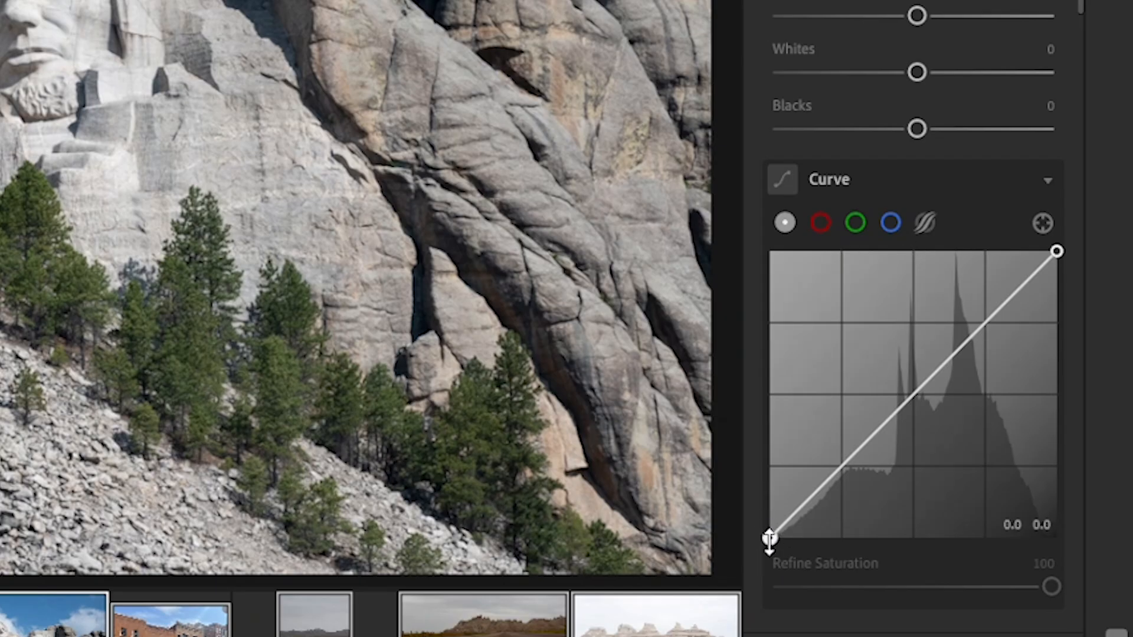
# - Shape the Mount Rushmore photo's tone curve with a lowered shadow point and a slightly raised highlight point
pyautogui.moveTo(774, 535); pyautogui.dragTo(803, 536)
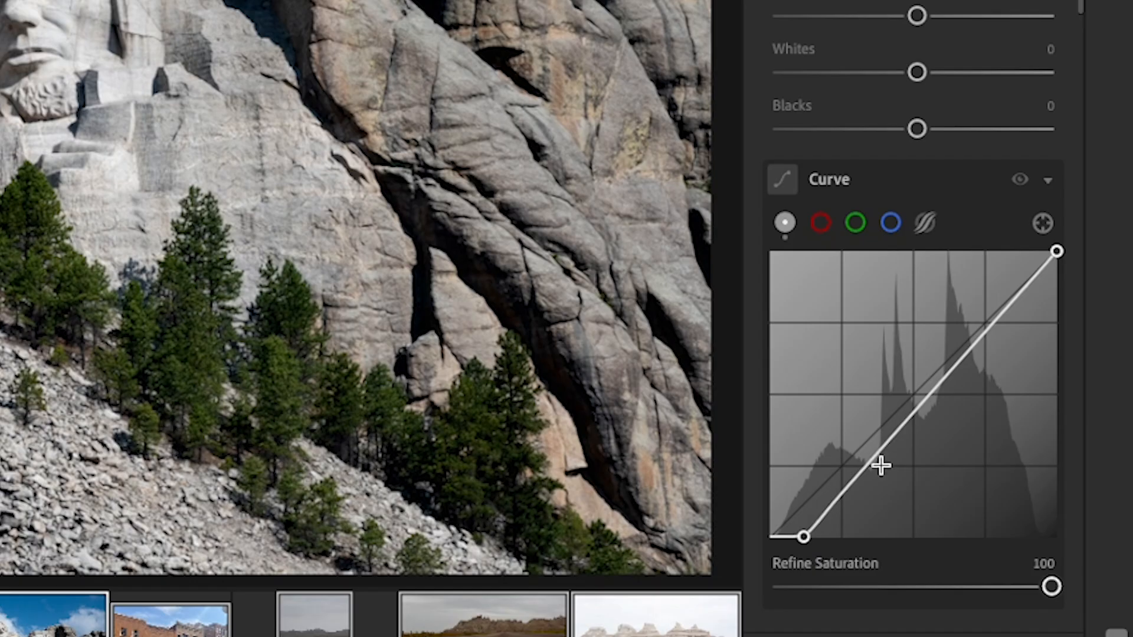
pyautogui.hotkey('ctrl', 'z')
pyautogui.moveTo(846, 455); pyautogui.dragTo(855, 469)
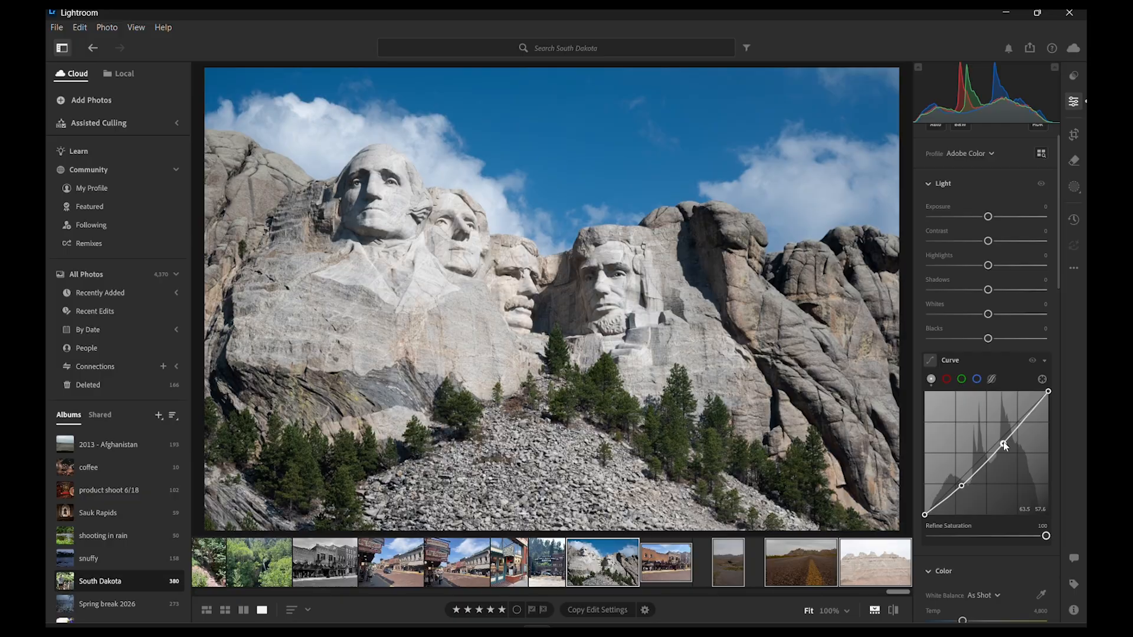
pyautogui.click(951, 365)
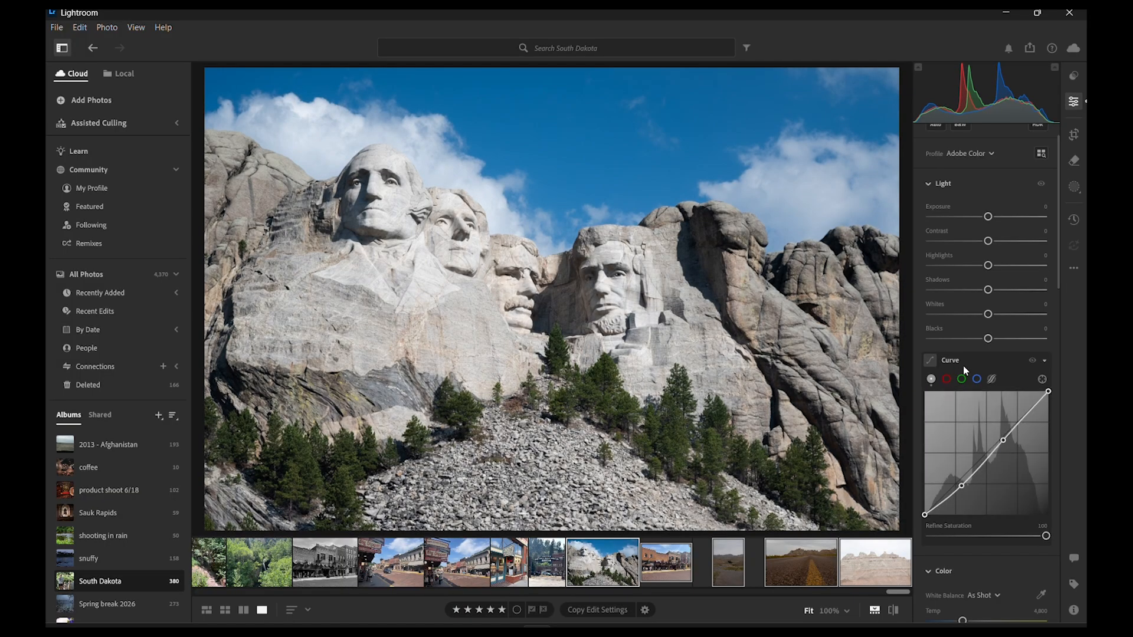
# - Set Exposure to +0.33, Contrast +33, Highlights about −28, Shadows +40, Whites −24 and Blacks −21, and compare the Mount Rushmore photo with its original
pyautogui.moveTo(987, 216); pyautogui.dragTo(976, 341)
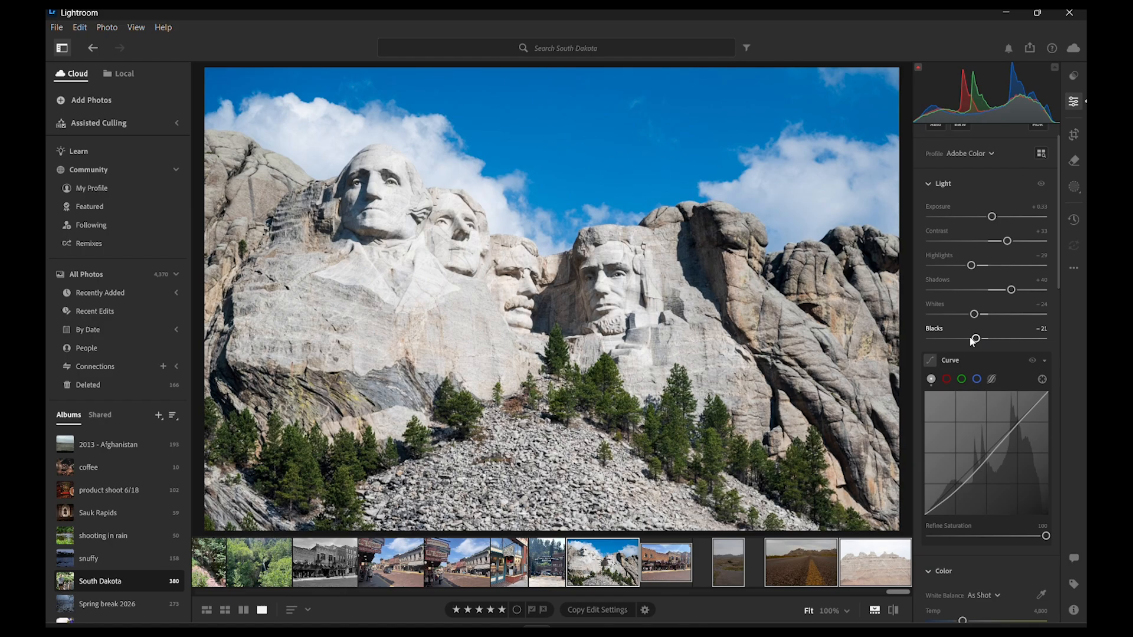
pyautogui.click(892, 610)
pyautogui.click(893, 610)
# - Open the Deadwood street photo and bend its tone curve into an S, lowering the shadows and raising the midtones
pyautogui.click(660, 566)
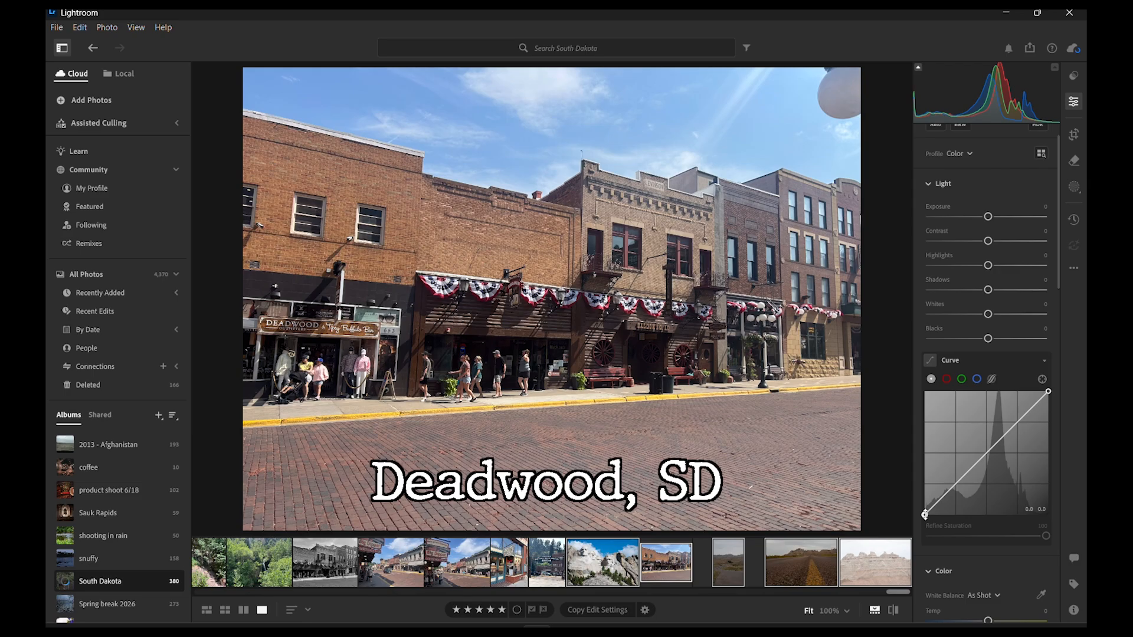
pyautogui.moveTo(925, 515); pyautogui.dragTo(955, 500)
pyautogui.hotkey('ctrl', 'z')
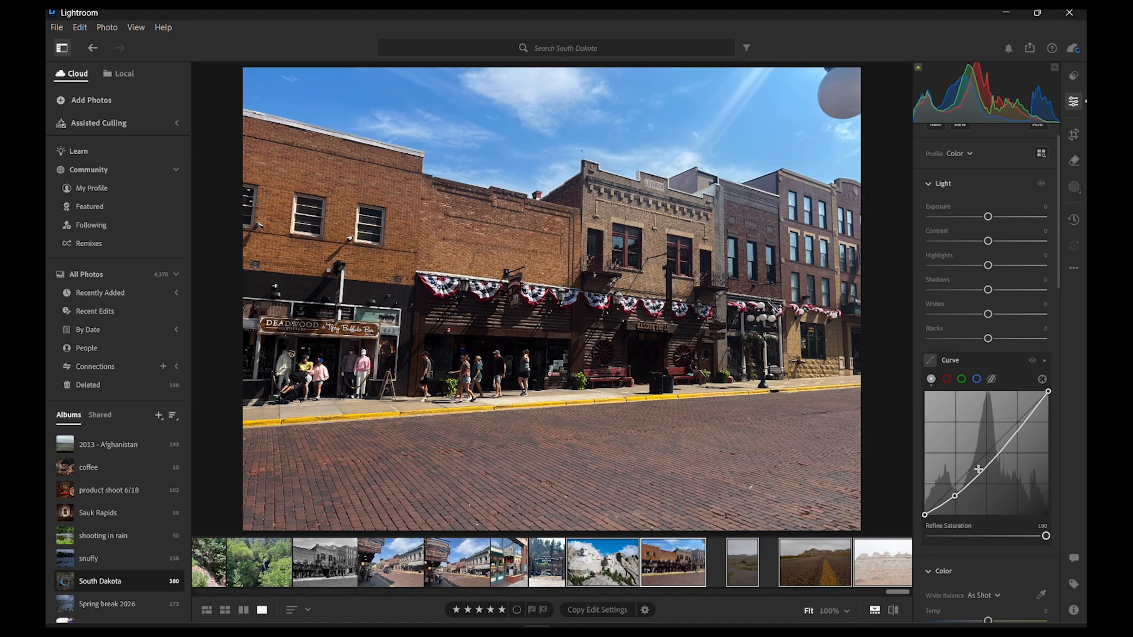
pyautogui.moveTo(1000, 454); pyautogui.dragTo(991, 453)
# - Set the street photo's Exposure to +0.37, Contrast −28, Highlights −32, Whites −30 and Blacks +54, and compare it with the original
pyautogui.moveTo(988, 216); pyautogui.dragTo(966, 268)
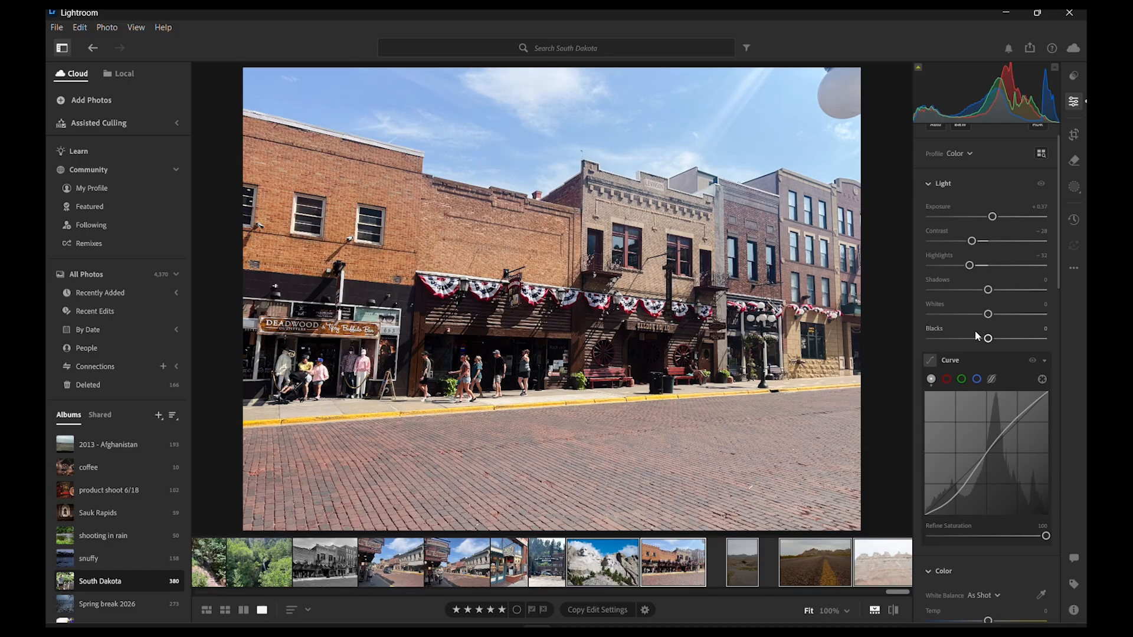
pyautogui.moveTo(988, 319); pyautogui.dragTo(1020, 340)
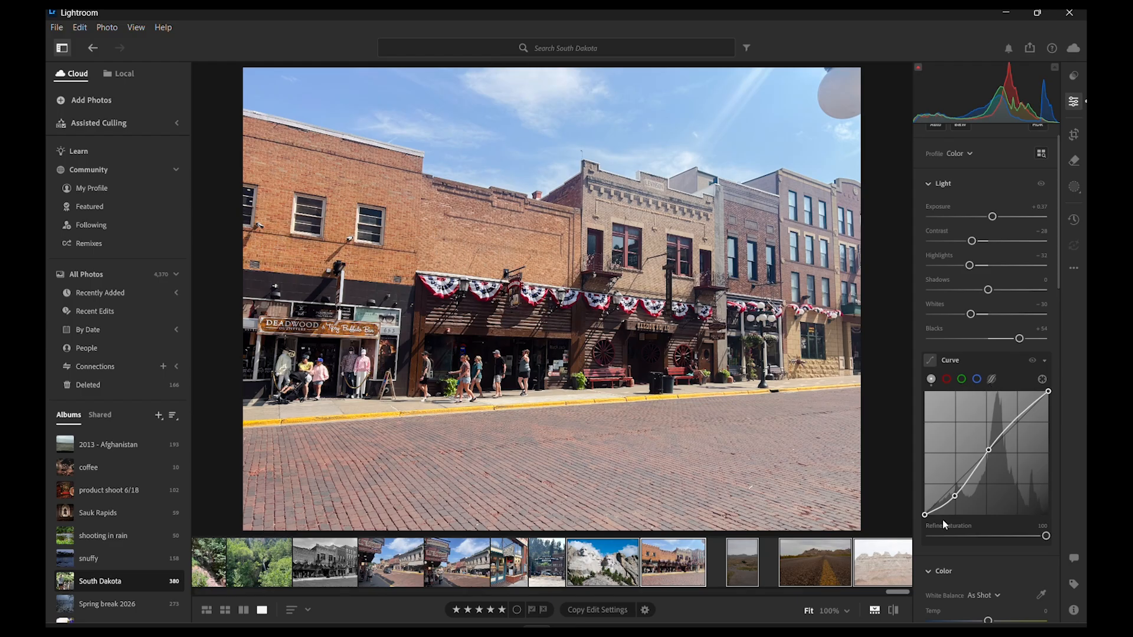
pyautogui.click(893, 610)
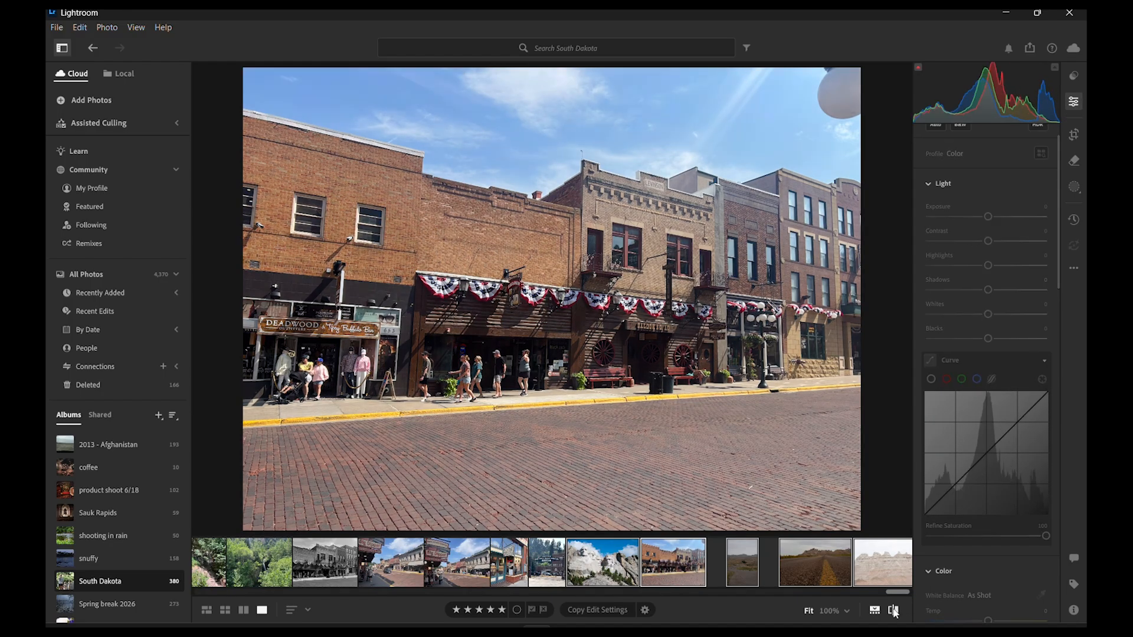
pyautogui.click(894, 613)
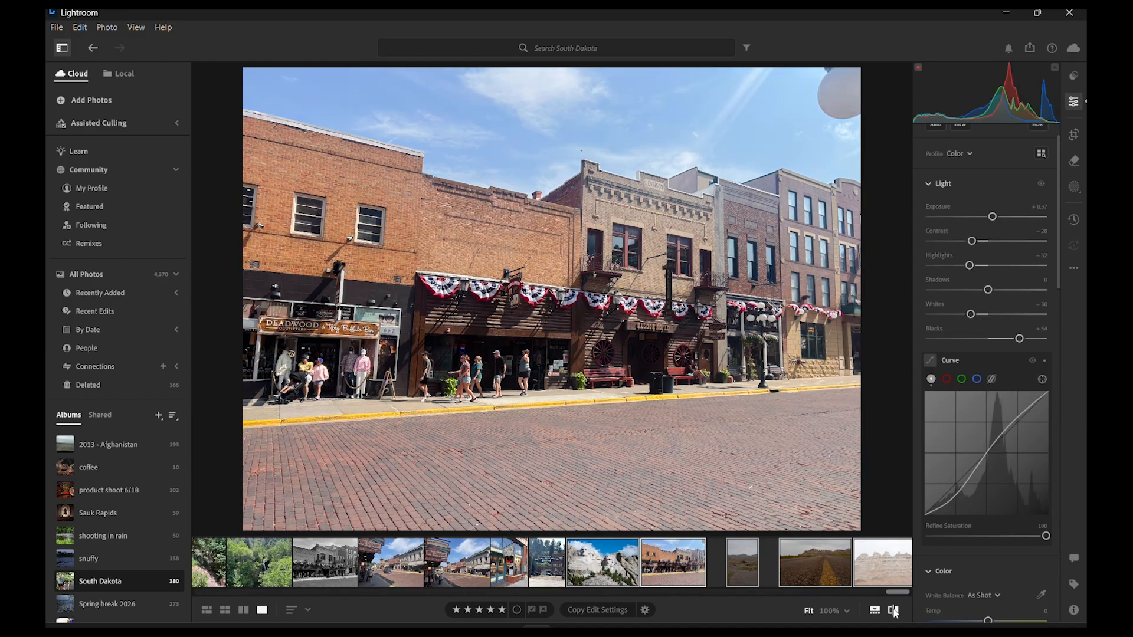
# - Crop the street photo on all four sides to frame the central brick buildings and the people on the sidewalk
pyautogui.click(1073, 134)
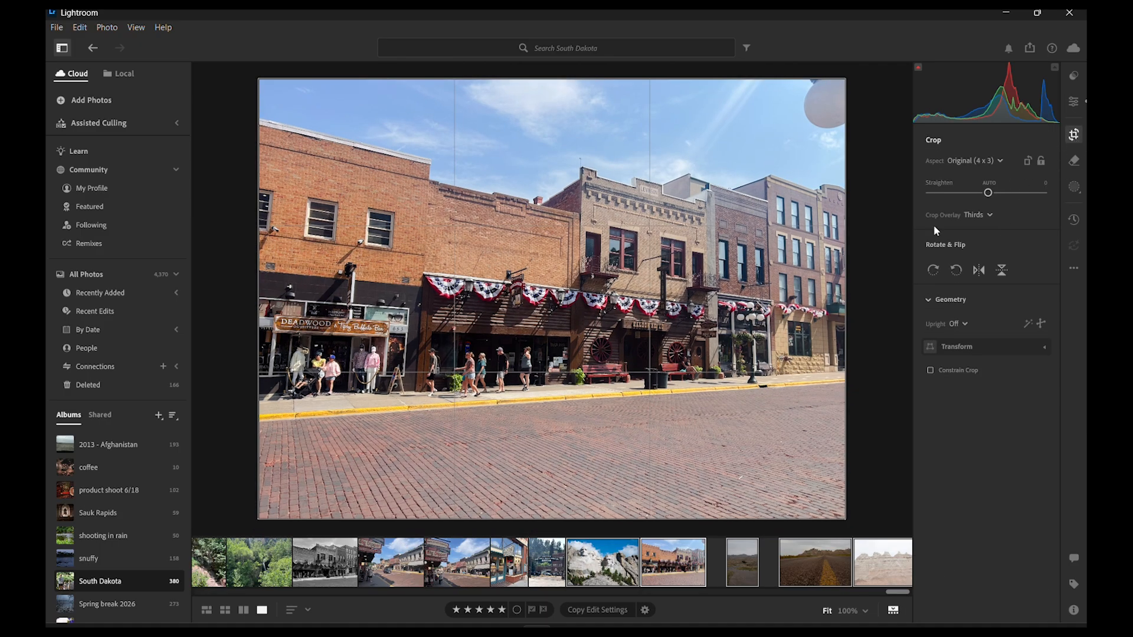
pyautogui.moveTo(254, 304); pyautogui.dragTo(339, 302)
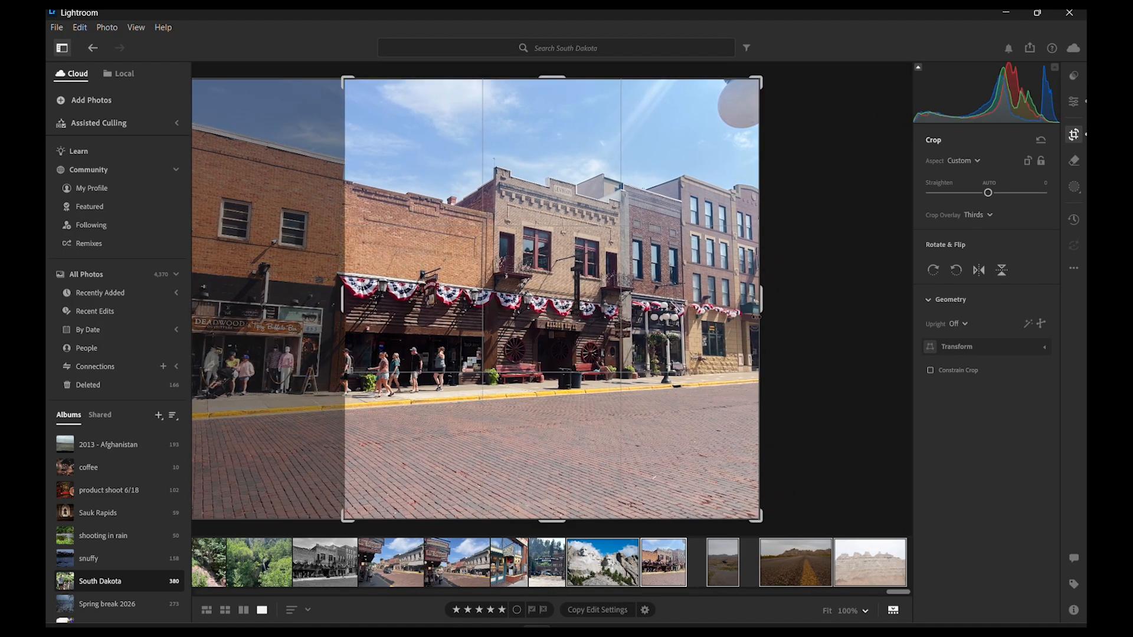
pyautogui.moveTo(766, 307); pyautogui.dragTo(752, 308)
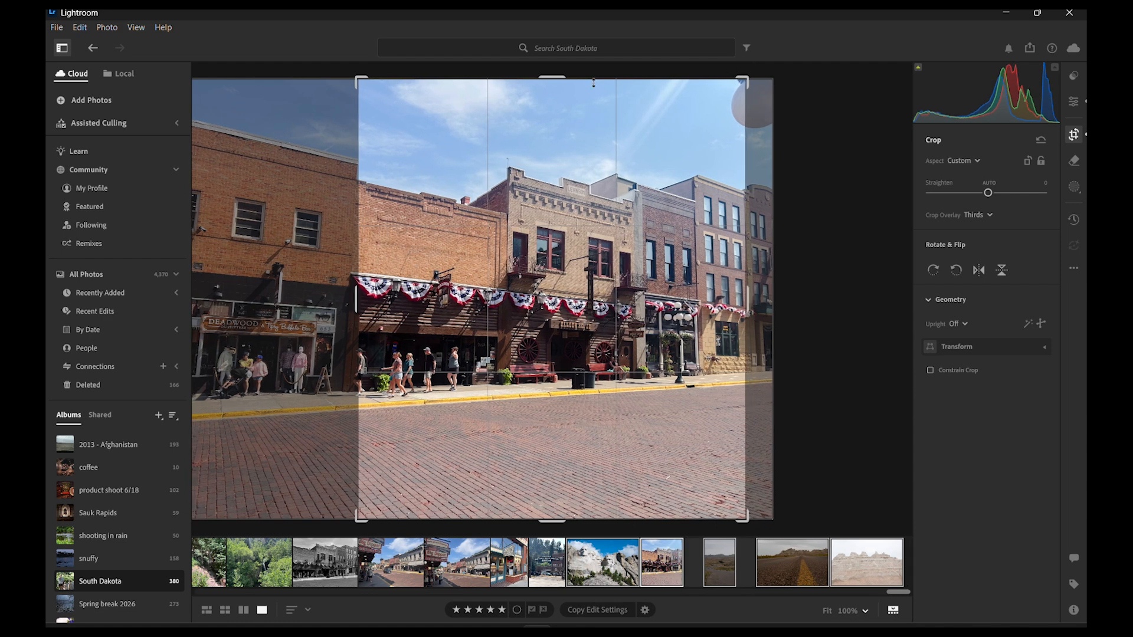
pyautogui.moveTo(567, 82); pyautogui.dragTo(568, 128)
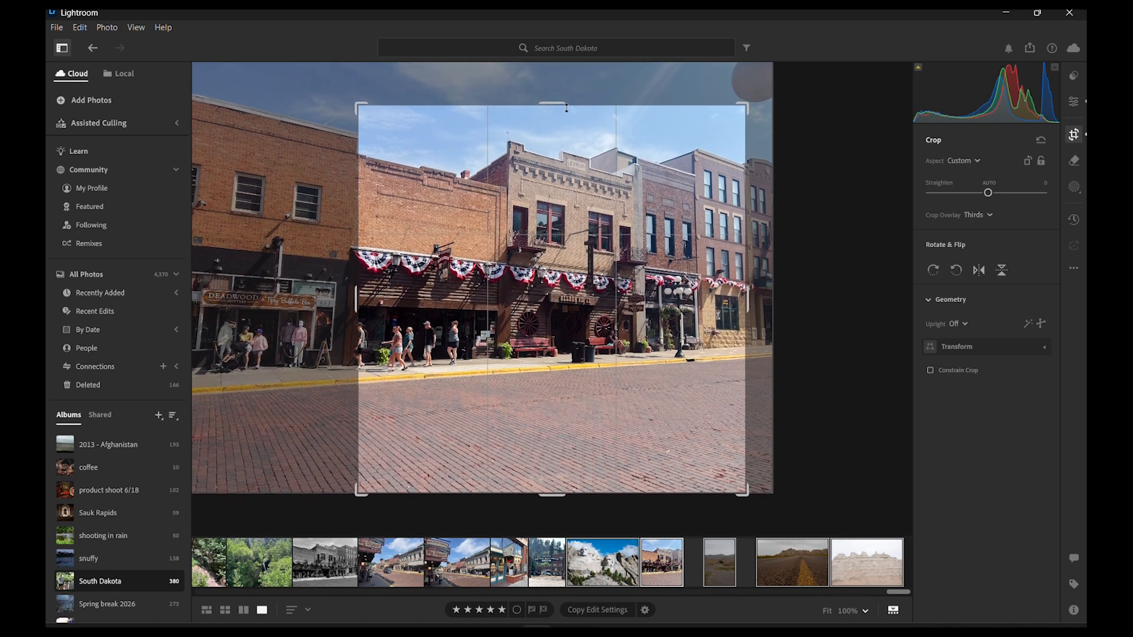
pyautogui.moveTo(553, 492); pyautogui.dragTo(567, 474)
pyautogui.press('e')
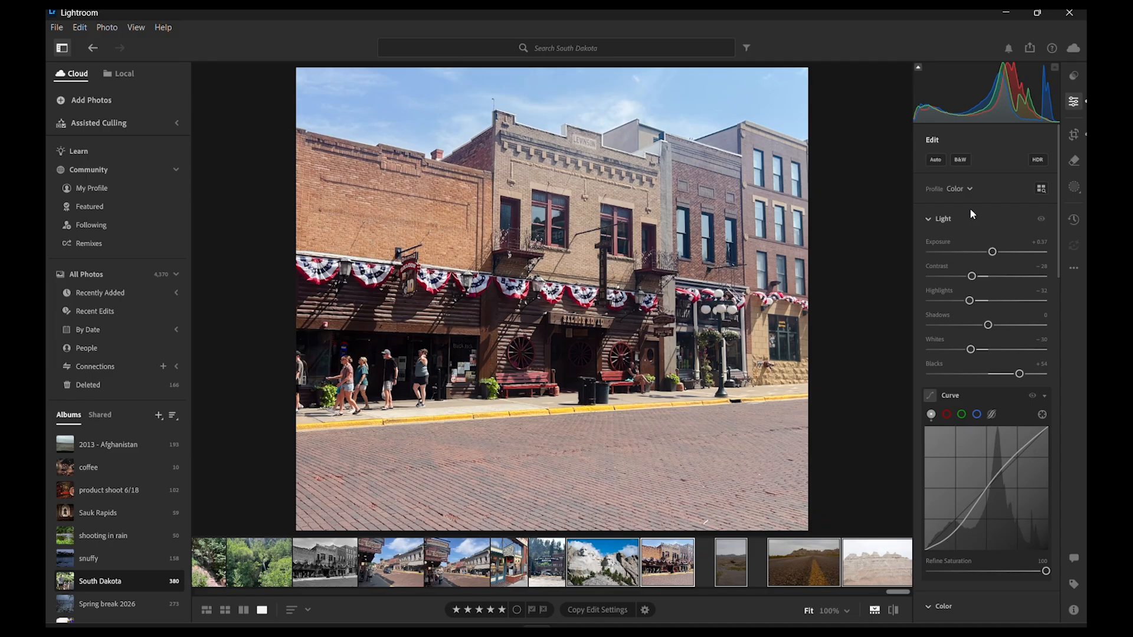
# - Preview the cropped street photo in black and white and return it to color
pyautogui.click(960, 161)
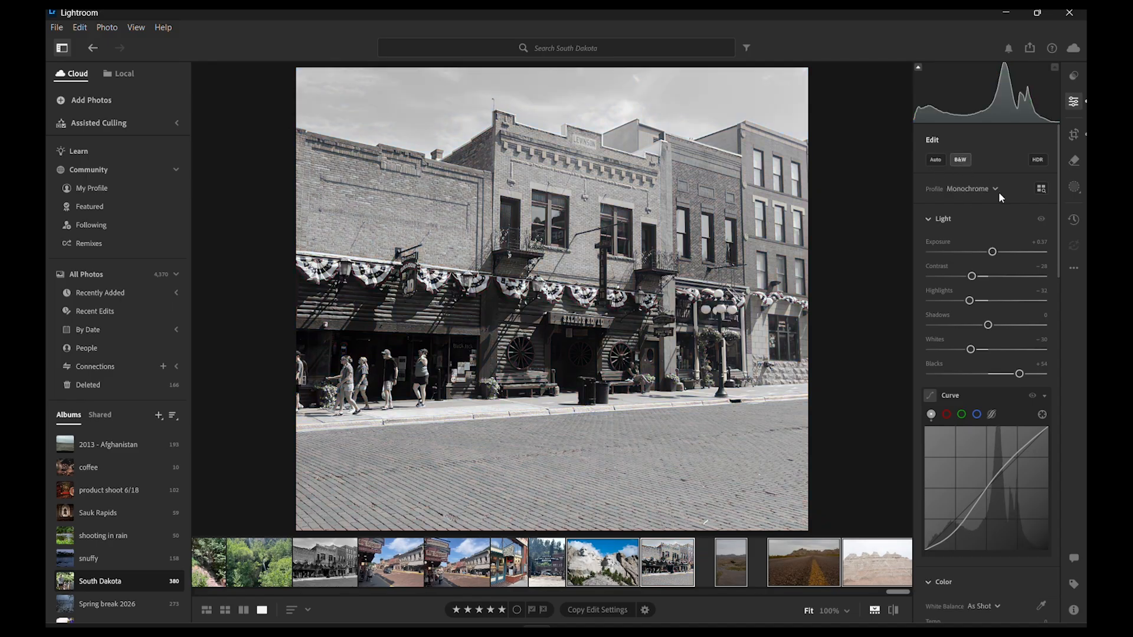
pyautogui.click(961, 159)
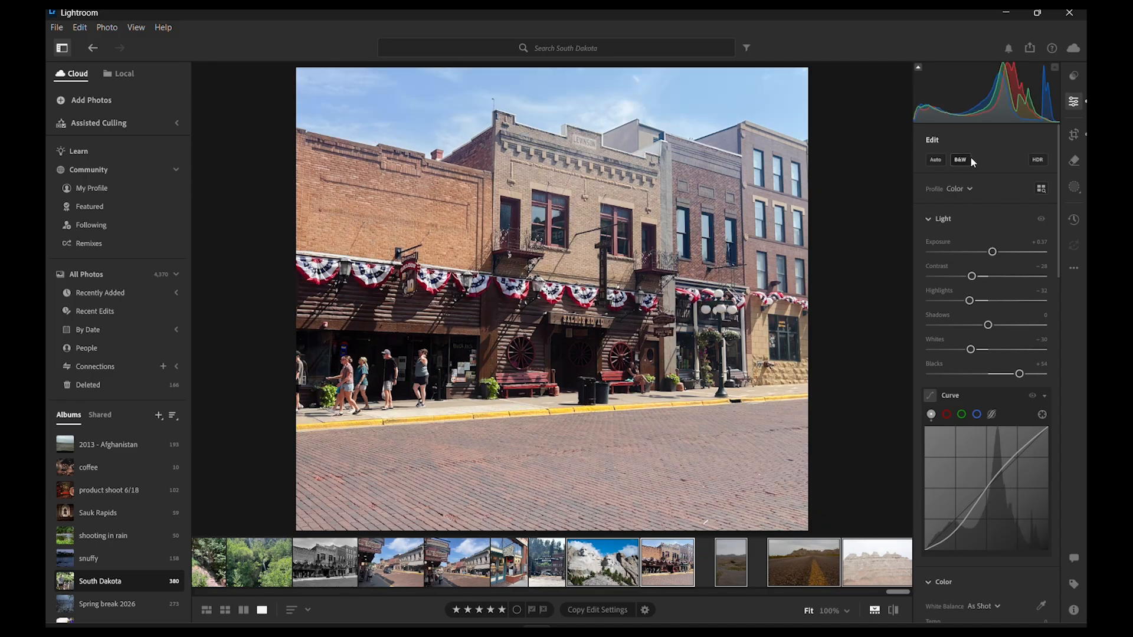
# - Open the portrait winding-road photo and set Exposure to +0.61, Contrast +28, Highlights −64, Shadows −37, Whites −69 and Blacks −44
pyautogui.click(745, 550)
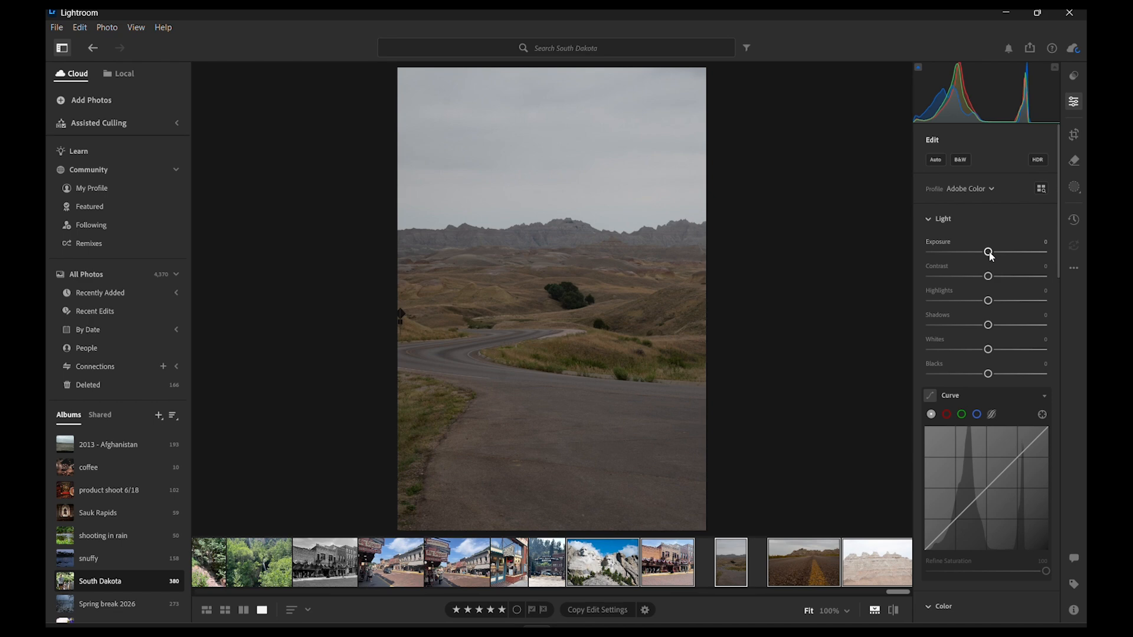
pyautogui.moveTo(992, 257); pyautogui.dragTo(998, 256)
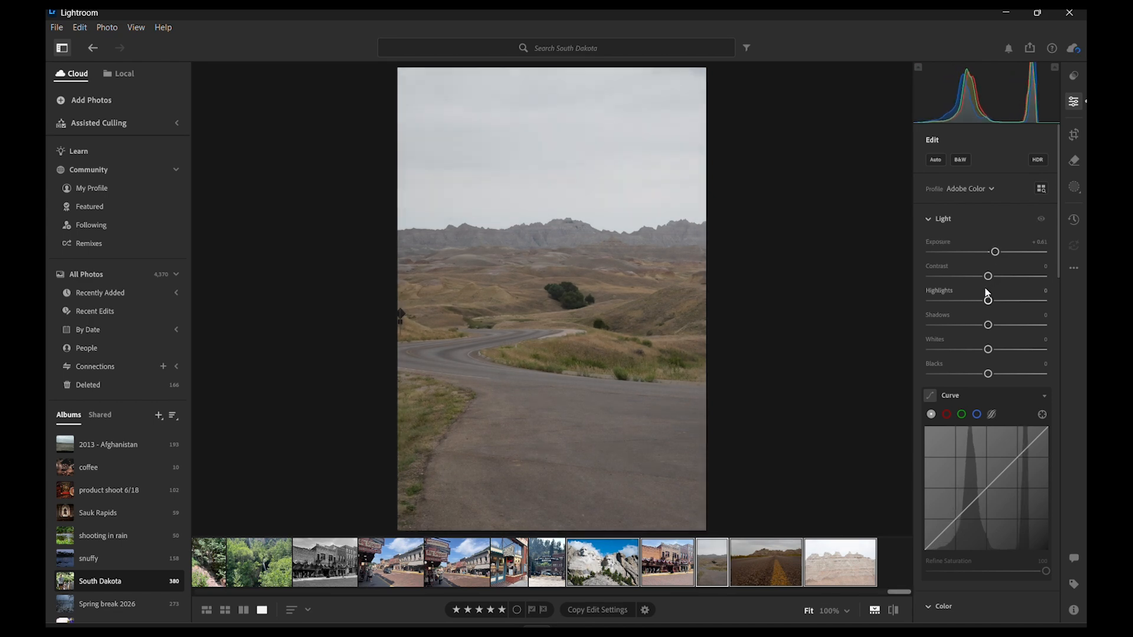
pyautogui.moveTo(987, 277); pyautogui.dragTo(963, 374)
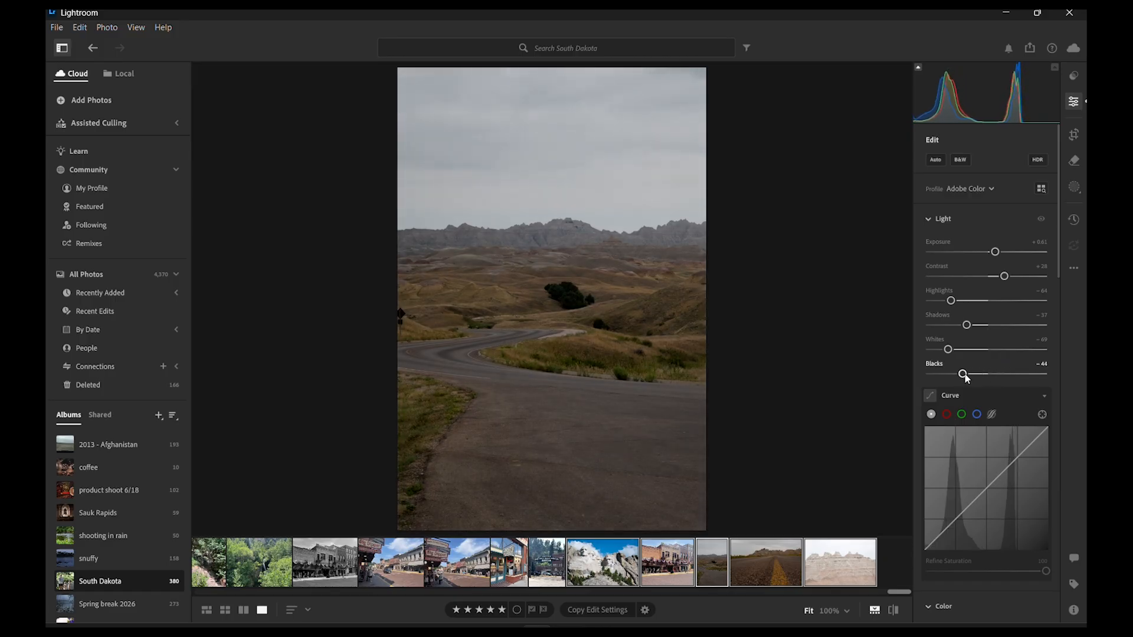
pyautogui.scroll(-1, 944, 511)
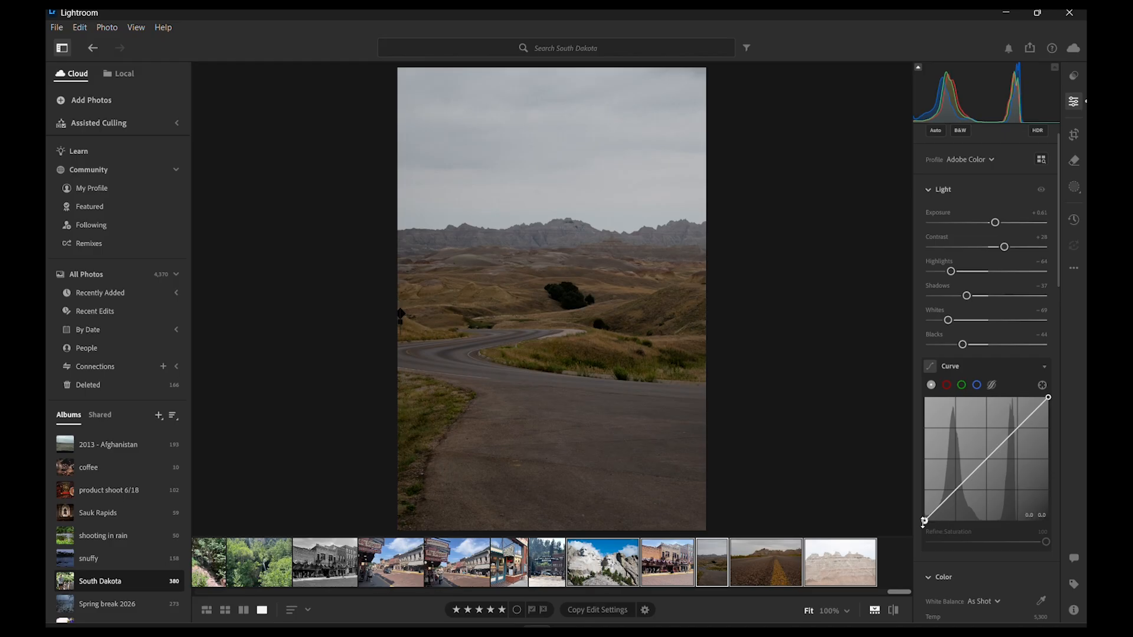
pyautogui.click(947, 502)
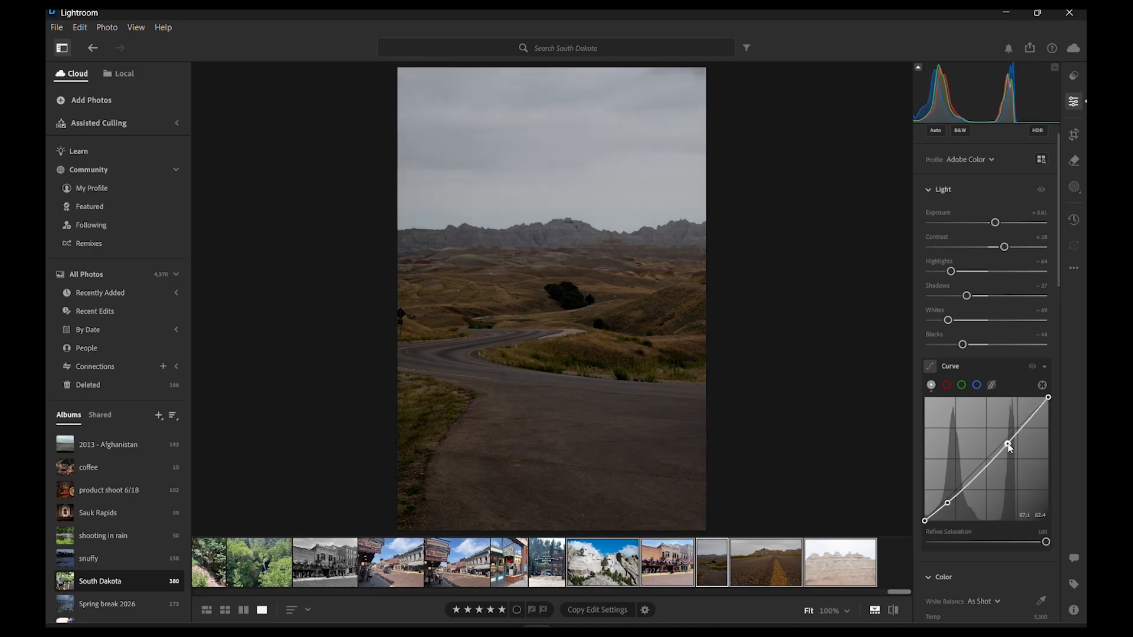
pyautogui.moveTo(1006, 443); pyautogui.dragTo(1013, 423)
pyautogui.hotkey('ctrl', 'z')
pyautogui.hotkey('ctrl', 'z')
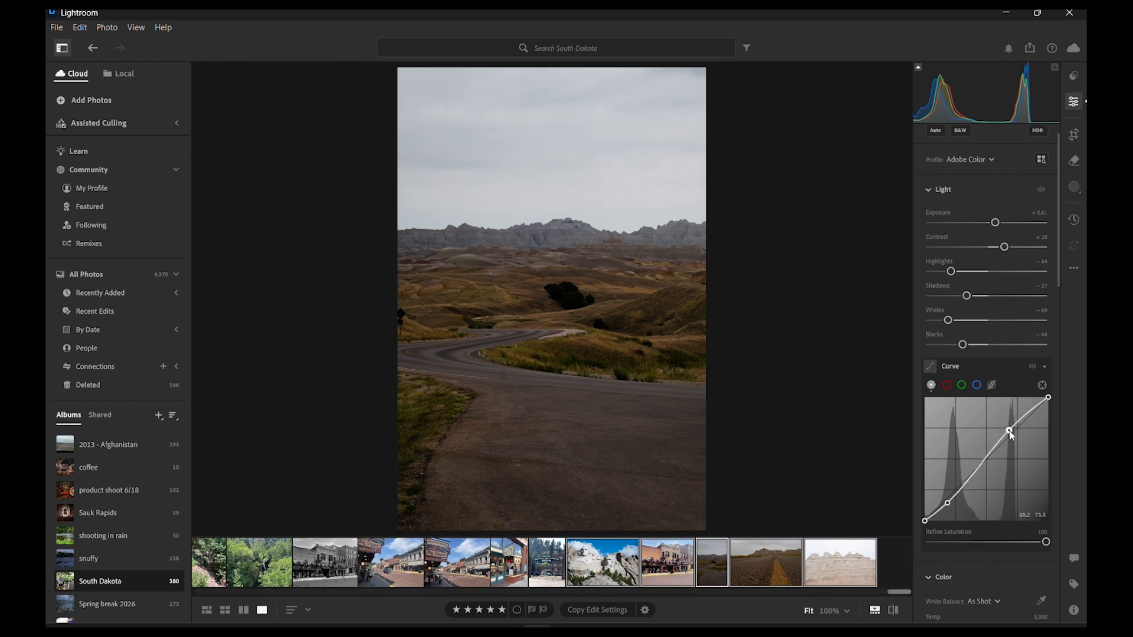
# - Move the winding-road photo's curve black point slightly inward and lift the curve above it to brighten the midtones
pyautogui.click(960, 480)
# - Crop the foreground road and upper sky off the winding-road photo into a landscape frame, and compare it with the original
pyautogui.click(1074, 135)
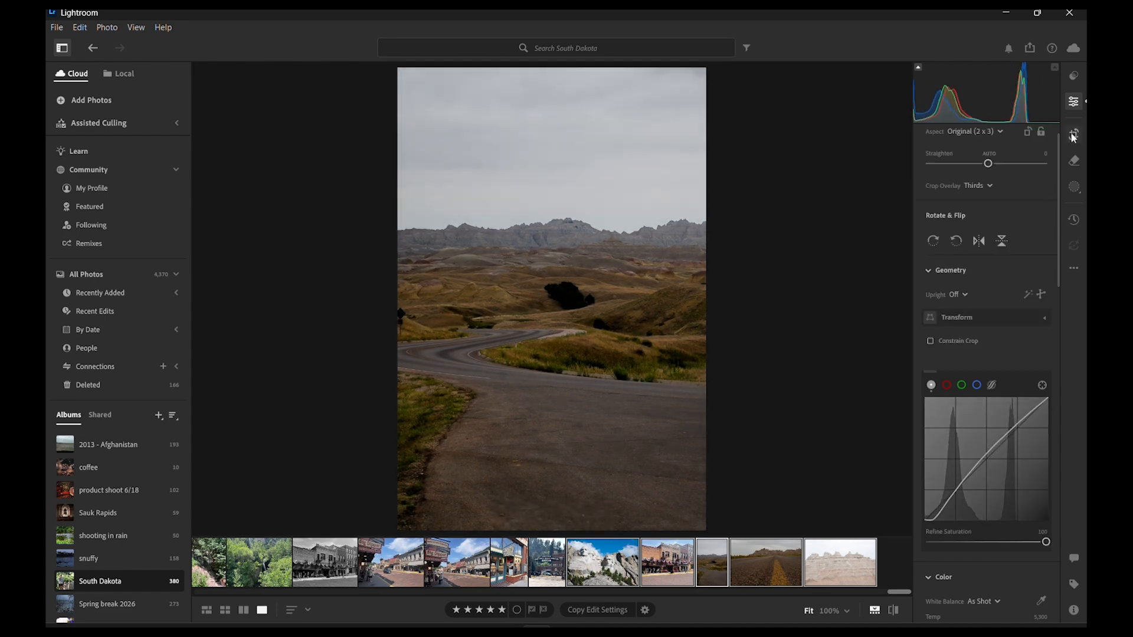
pyautogui.moveTo(550, 520); pyautogui.dragTo(569, 460)
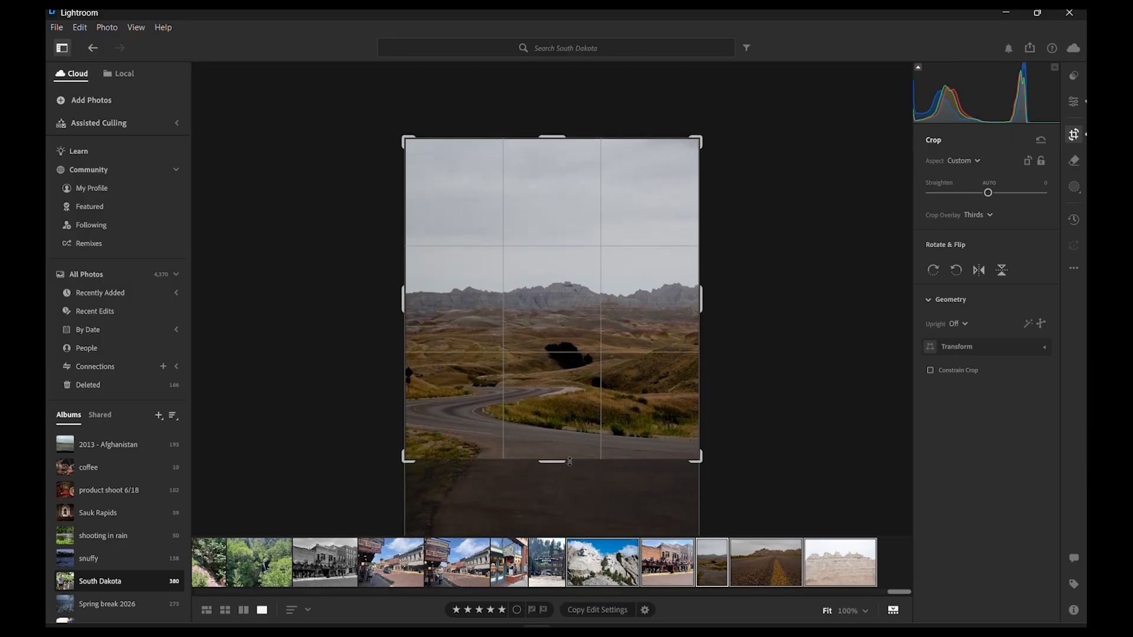
pyautogui.moveTo(562, 140); pyautogui.dragTo(558, 183)
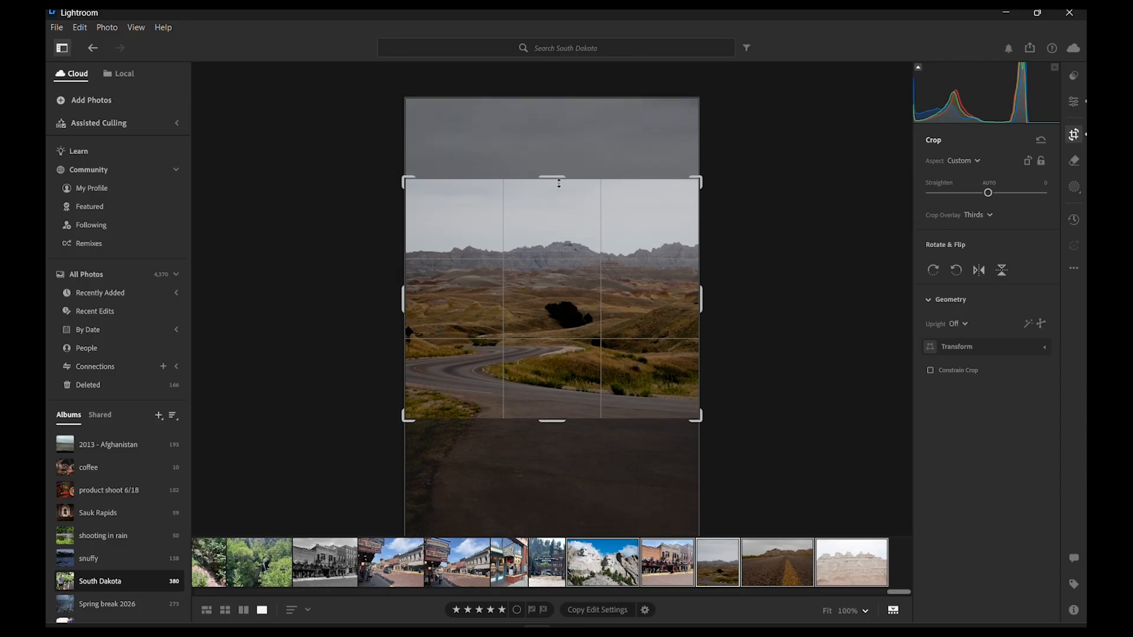
pyautogui.press('e')
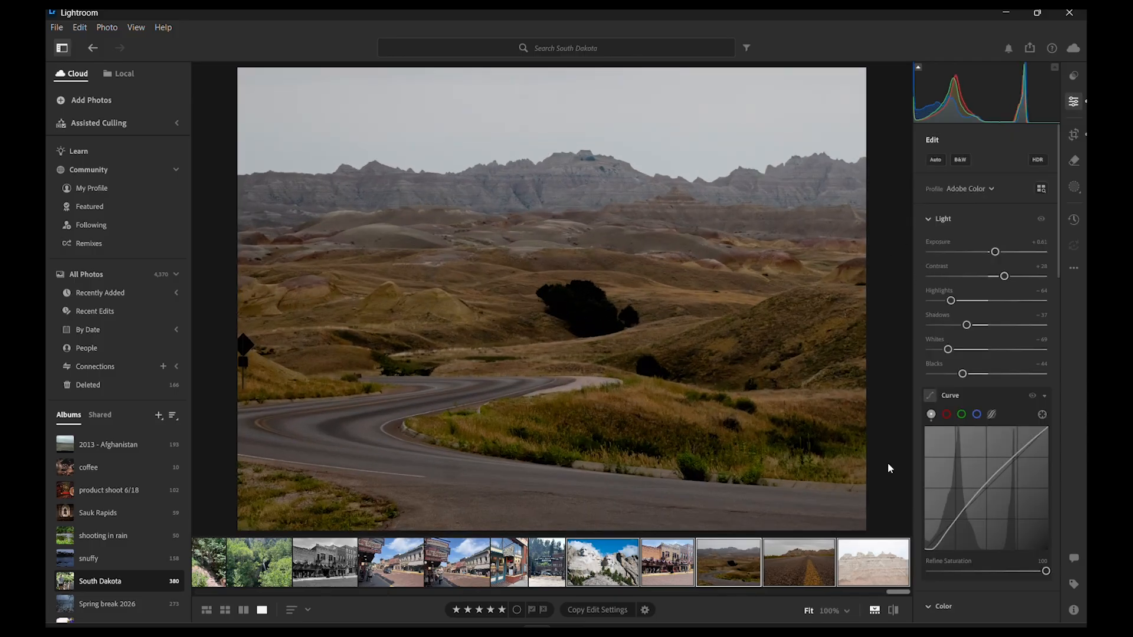
pyautogui.click(894, 611)
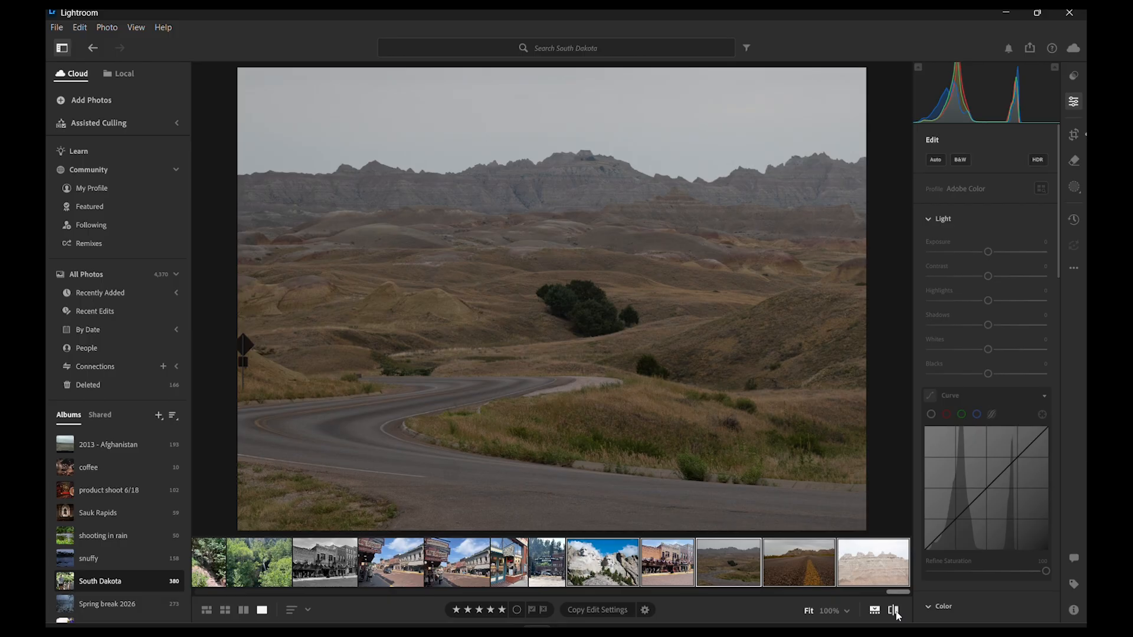
pyautogui.click(895, 612)
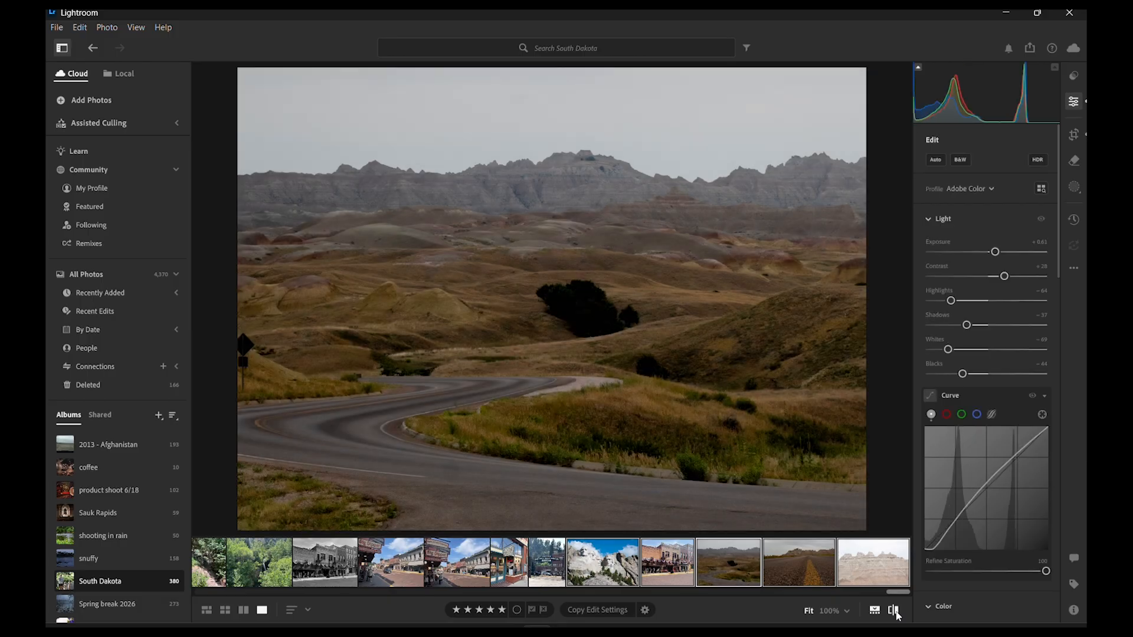
# - Open the yellow road line photo, move its curve's black point inward by about a third, and compare it with the original
pyautogui.click(803, 570)
pyautogui.moveTo(925, 551); pyautogui.dragTo(966, 550)
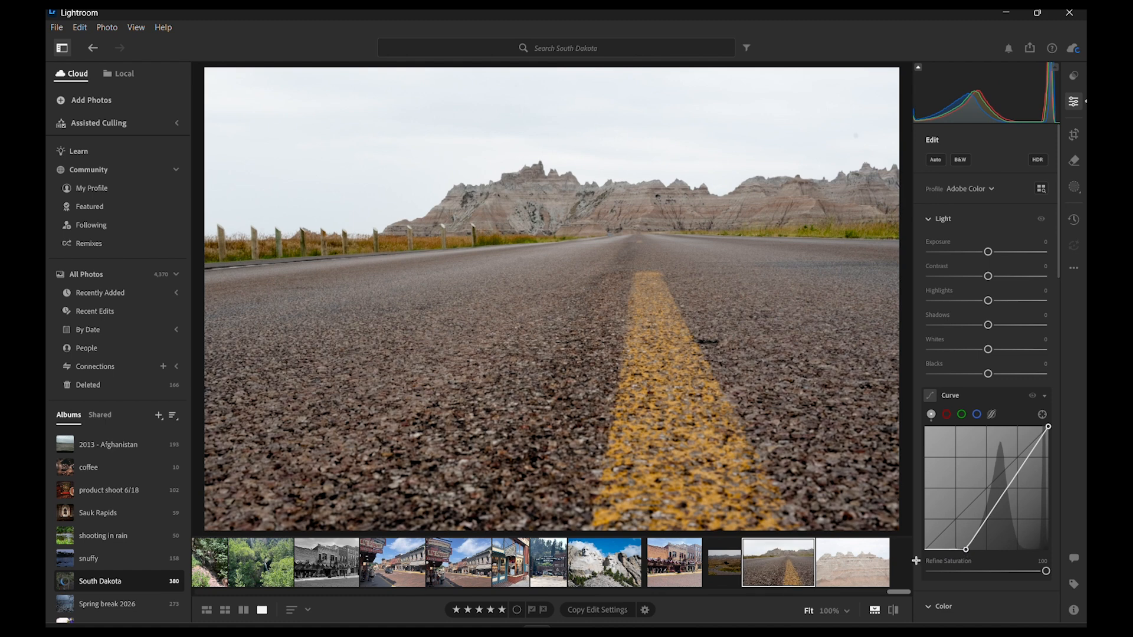
pyautogui.click(892, 611)
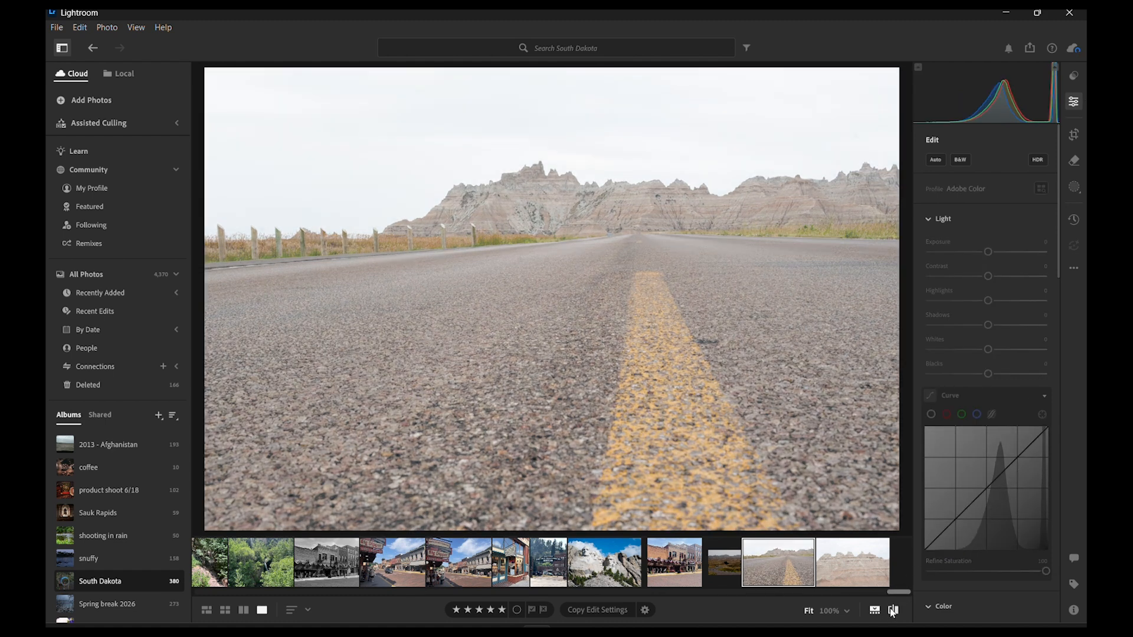
pyautogui.click(891, 612)
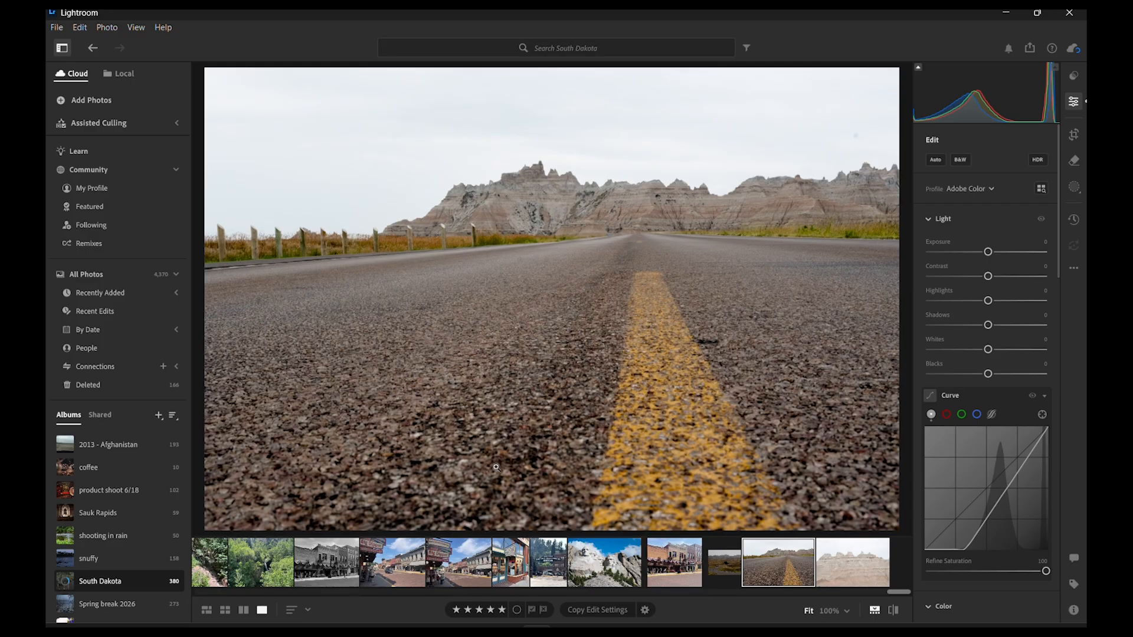
# - Set the yellow road line photo's Exposure to −0.14, Contrast +36, Highlights −72, Shadows −36, Whites −39 and Blacks +55
pyautogui.moveTo(988, 253); pyautogui.dragTo(968, 325)
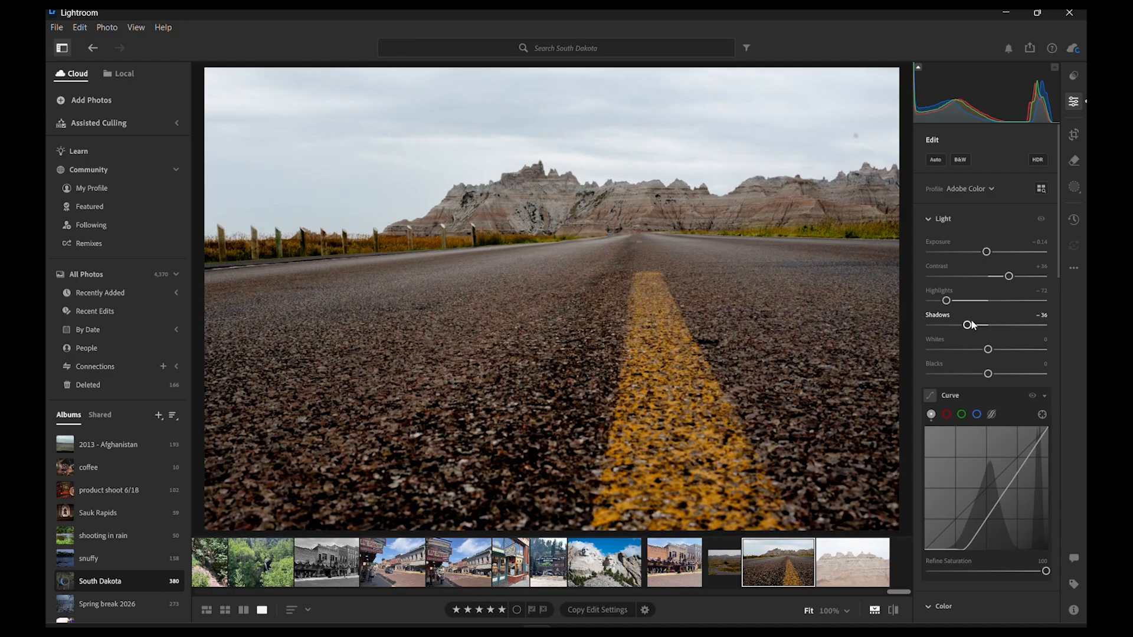
pyautogui.moveTo(988, 349); pyautogui.dragTo(1020, 374)
# - Warm the road photo's white balance to a Temp of 5,671 and set Vibrance to −11 and Saturation to +11
pyautogui.scroll(-4, 981, 337)
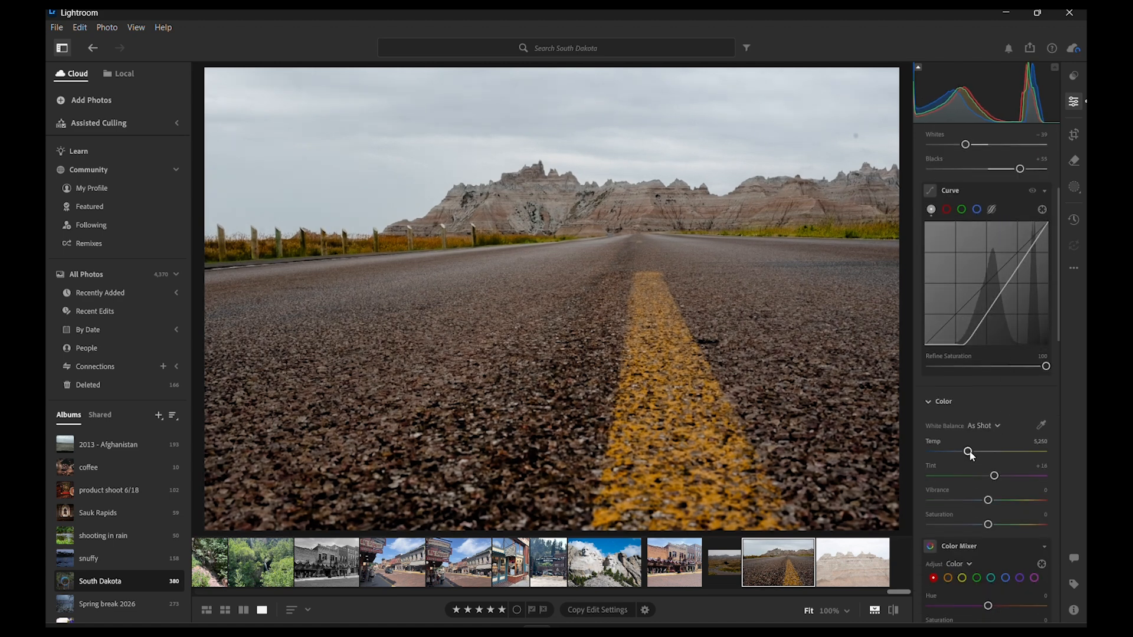
pyautogui.moveTo(971, 453); pyautogui.dragTo(973, 453)
pyautogui.moveTo(970, 453); pyautogui.dragTo(996, 467)
pyautogui.scroll(-1, 980, 448)
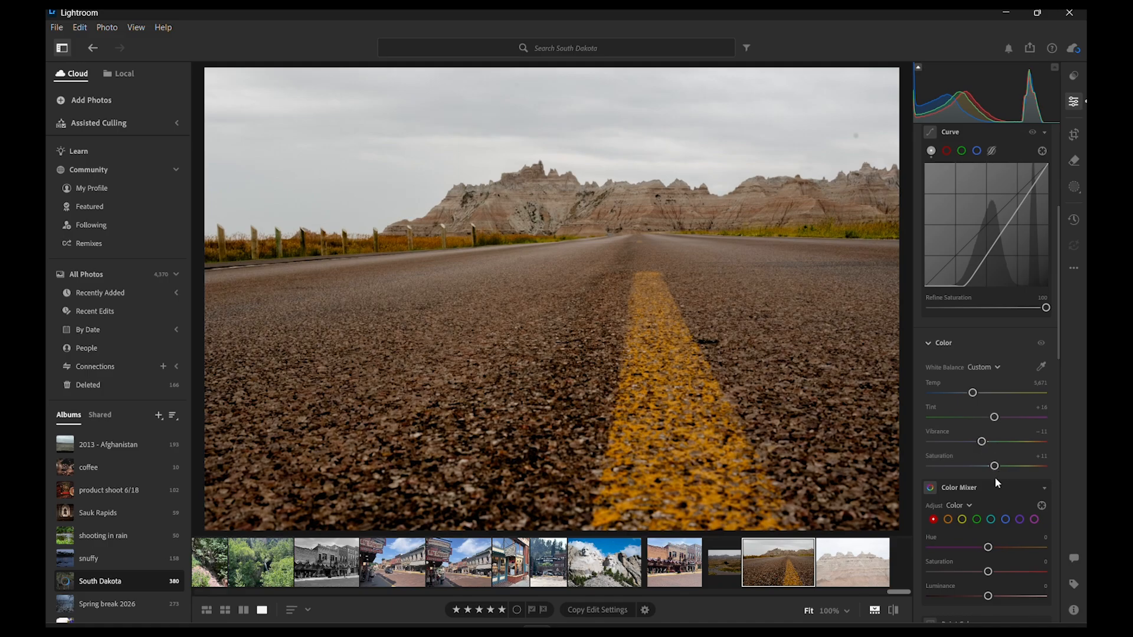
# - Set the Color Mixer's orange Saturation to +21 and yellow Saturation to +15 on the road photo, and compare it with the original
pyautogui.click(946, 520)
pyautogui.scroll(-1, 968, 535)
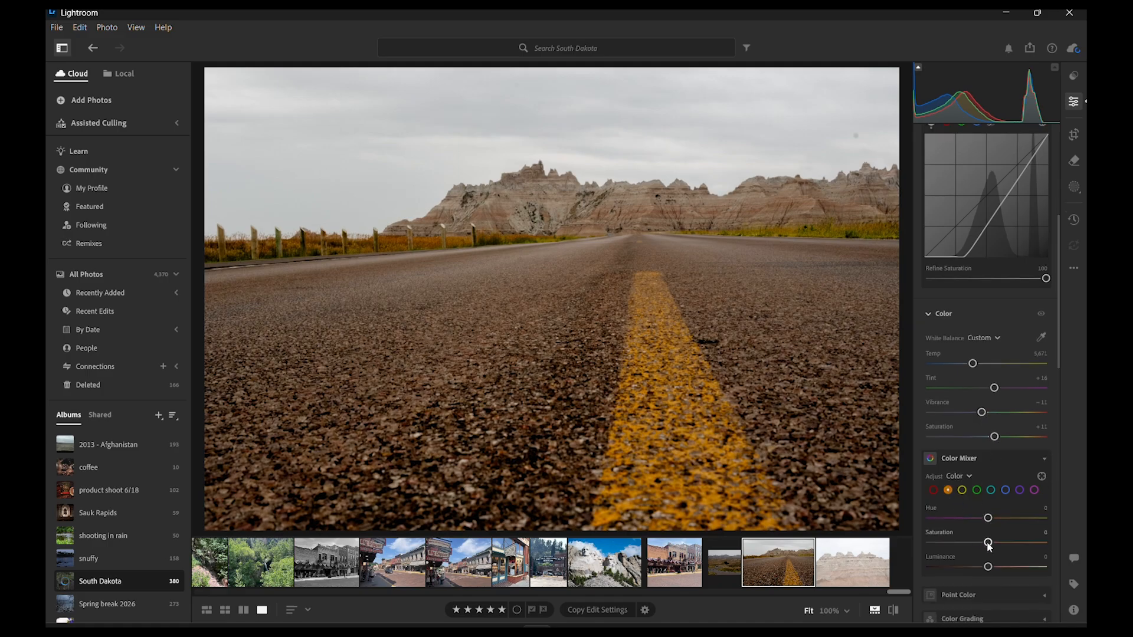
pyautogui.moveTo(989, 545); pyautogui.dragTo(1001, 546)
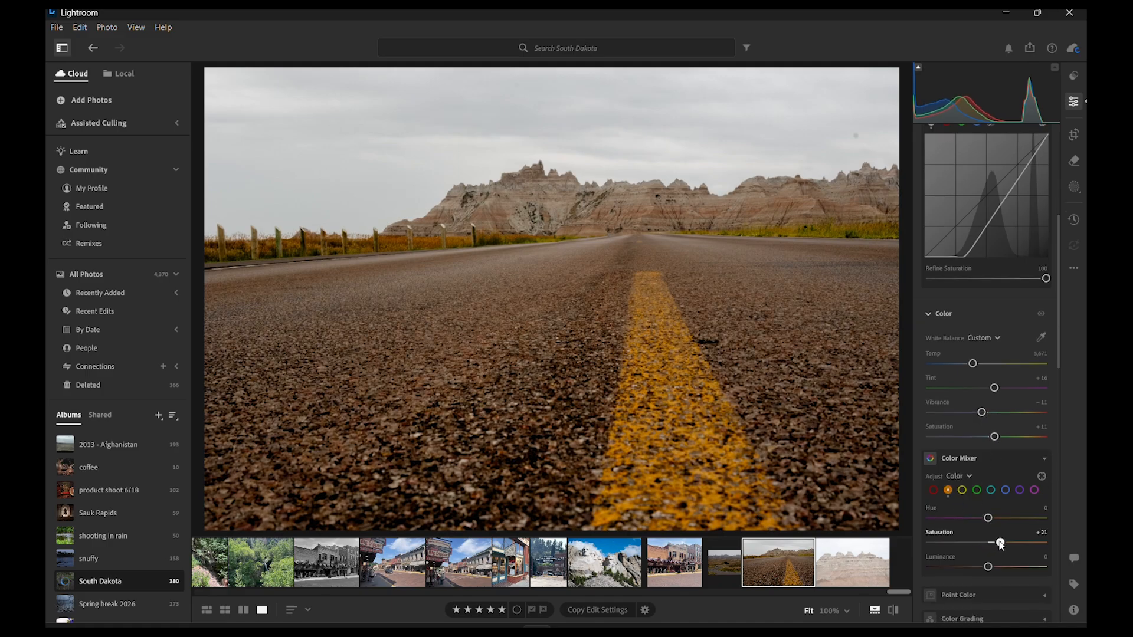
pyautogui.click(960, 488)
pyautogui.moveTo(988, 543); pyautogui.dragTo(996, 542)
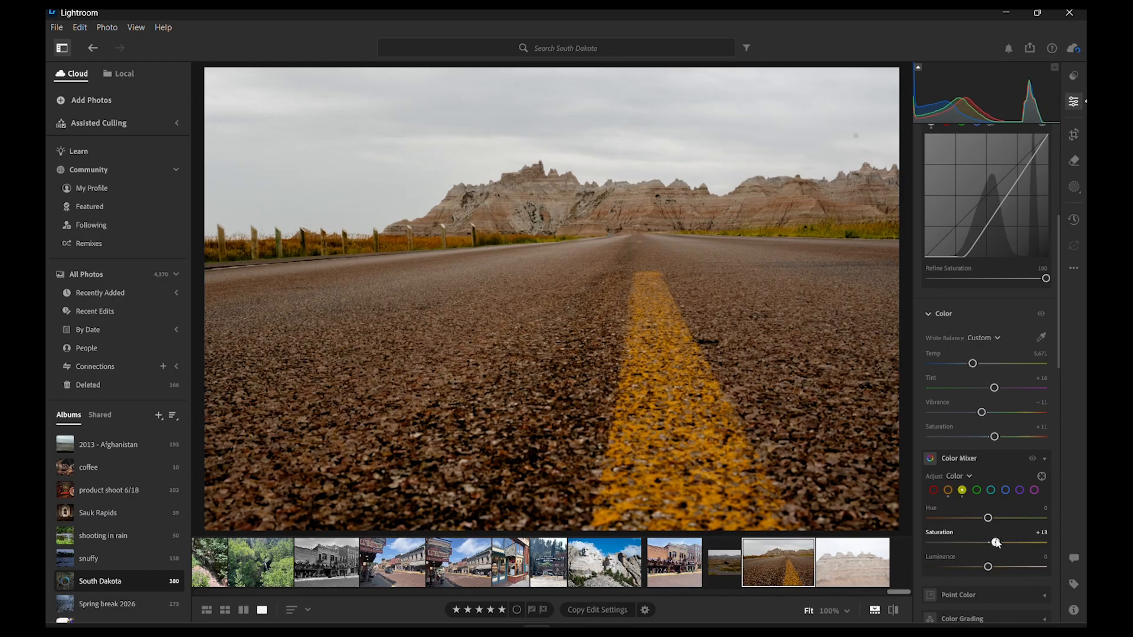
pyautogui.click(895, 610)
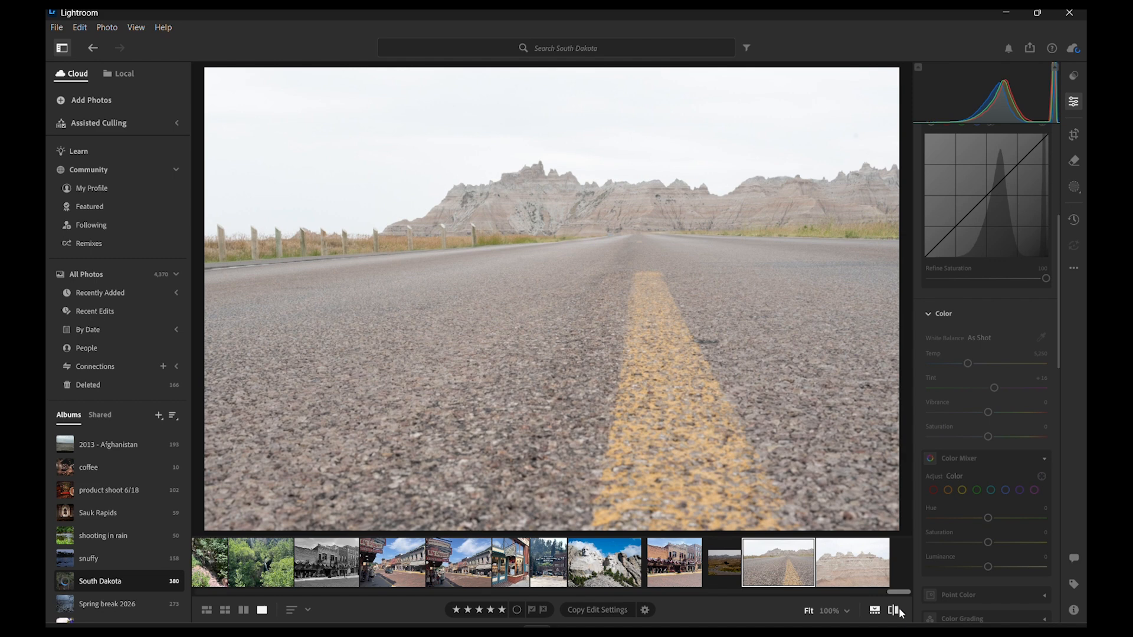
pyautogui.click(894, 610)
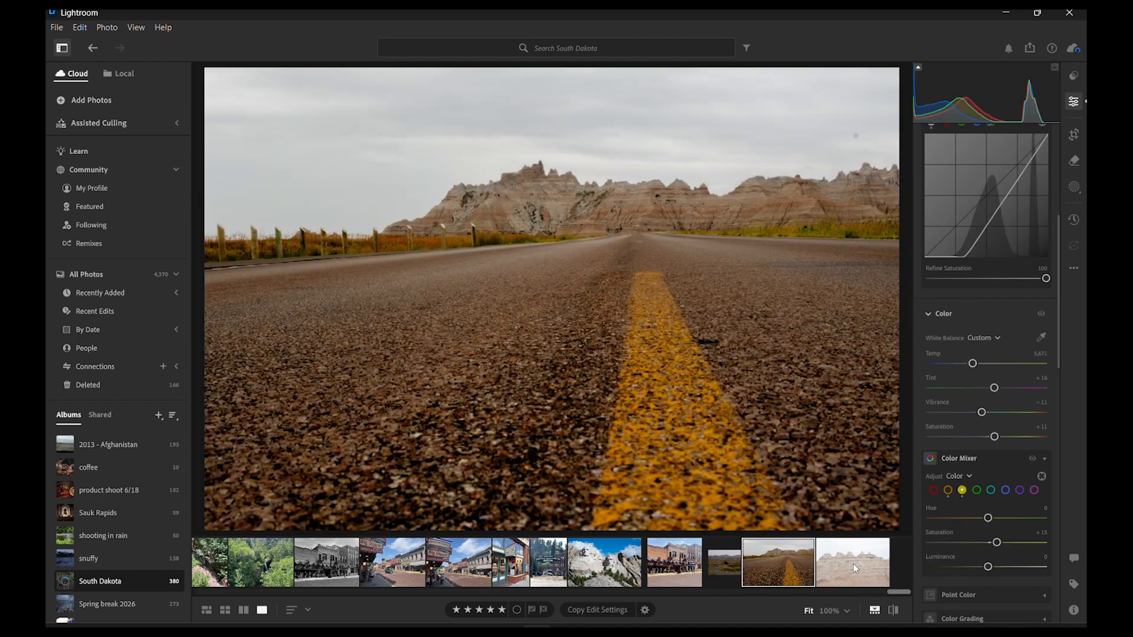
# - Open the badlands rock formation photo, move its curve's black point inward to about the middle, and compare it with the original
pyautogui.click(853, 564)
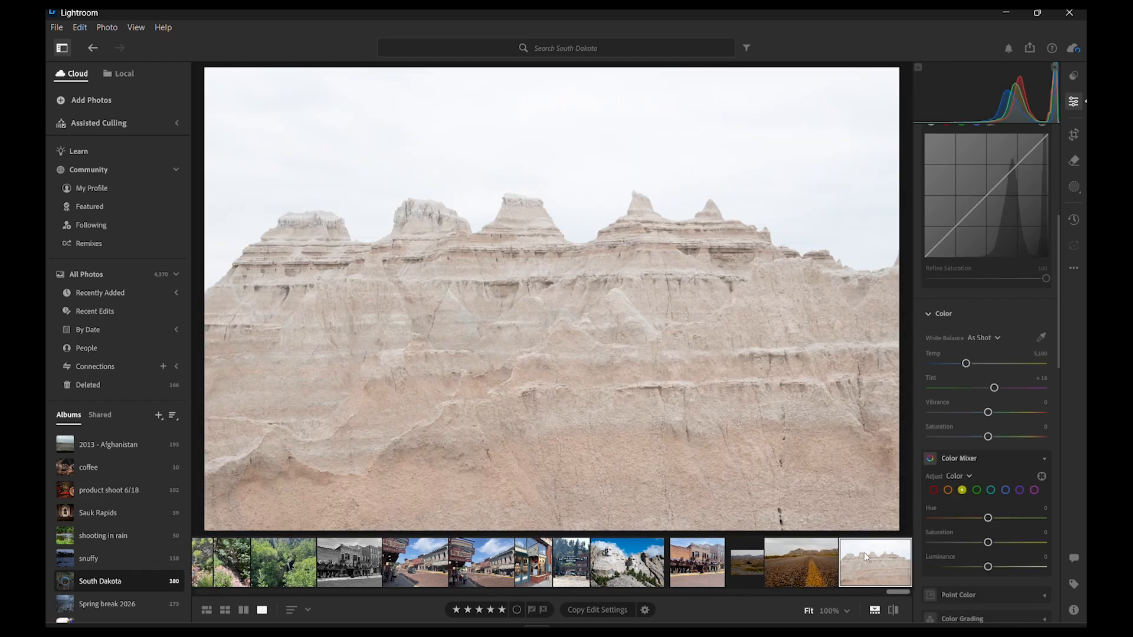
pyautogui.scroll(5, 1002, 370)
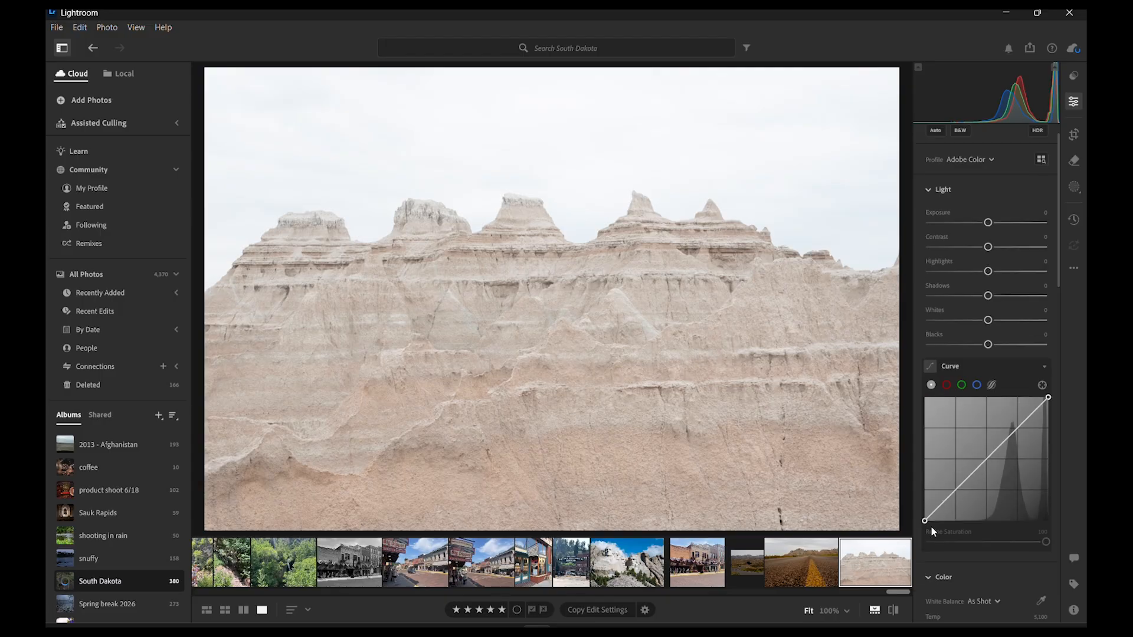
pyautogui.moveTo(925, 520); pyautogui.dragTo(988, 524)
pyautogui.click(893, 609)
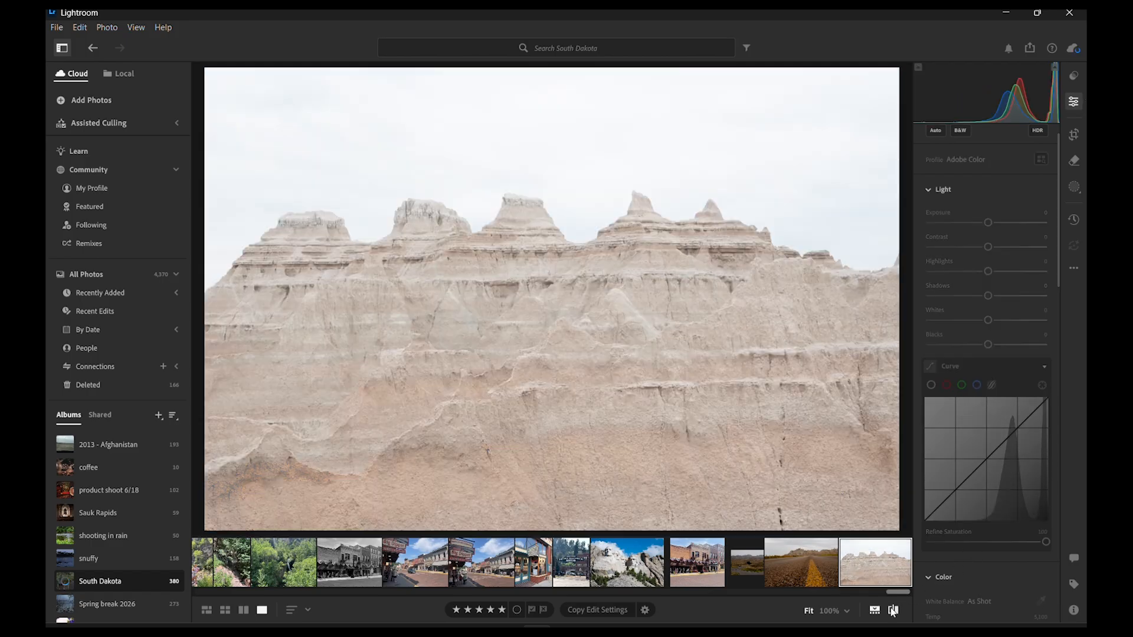
pyautogui.click(893, 611)
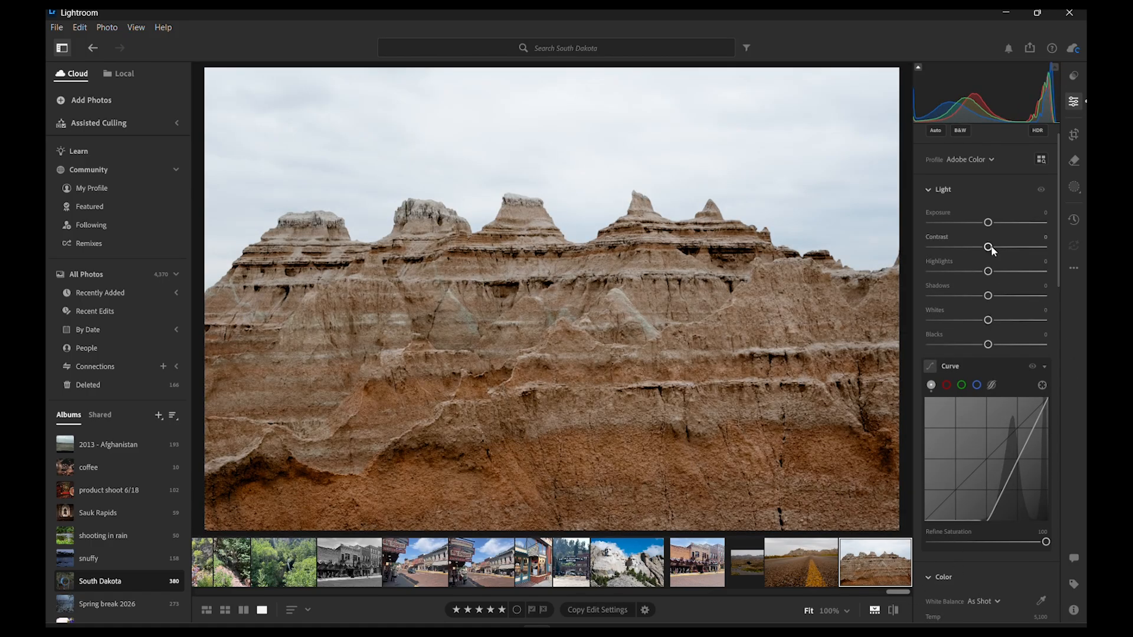
# - Set the badlands photo's Exposure to −0.23, Contrast to +39, Highlights to −100 and Blacks to +49
pyautogui.moveTo(987, 223); pyautogui.dragTo(923, 281)
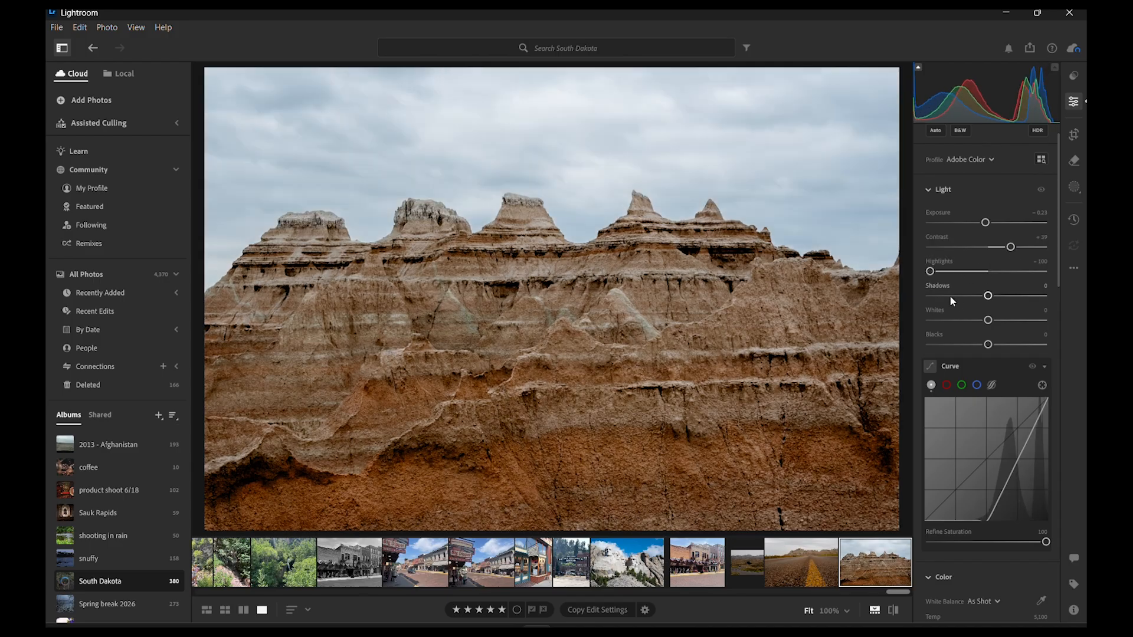
pyautogui.moveTo(988, 296); pyautogui.dragTo(1013, 347)
# - Set the badlands photo's Vibrance to −1 and Saturation to +20, and slightly raise the Color Mixer's orange Saturation
pyautogui.scroll(-5, 997, 377)
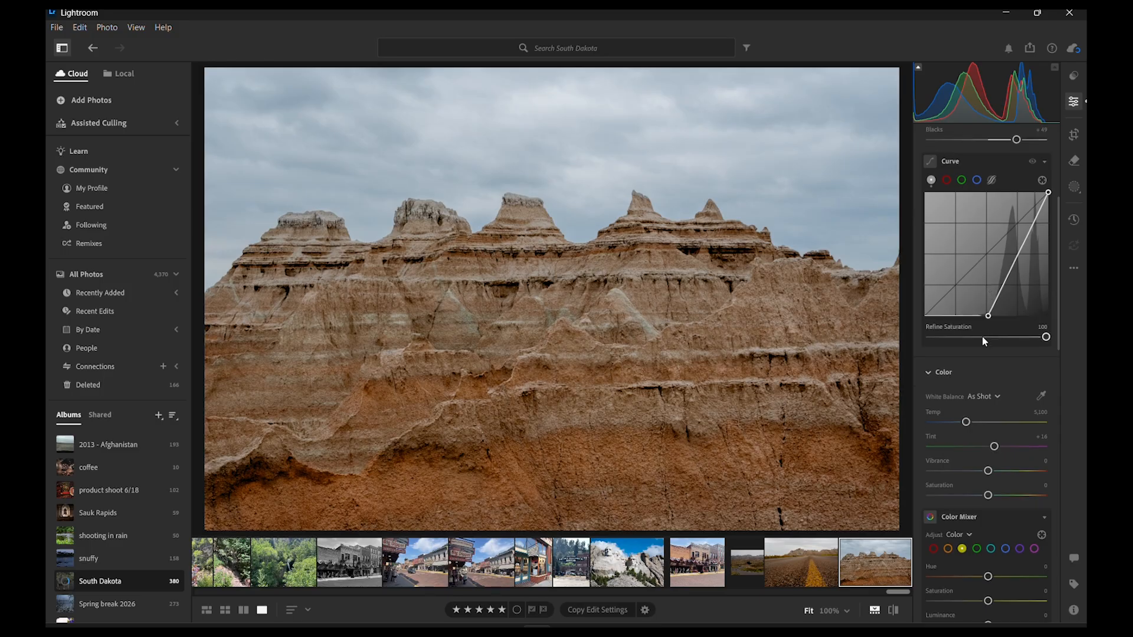
pyautogui.moveTo(987, 409)
pyautogui.mouseDown()
pyautogui.moveTo(1006, 416)
pyautogui.moveTo(994, 437)
pyautogui.moveTo(1000, 417)
pyautogui.mouseUp()
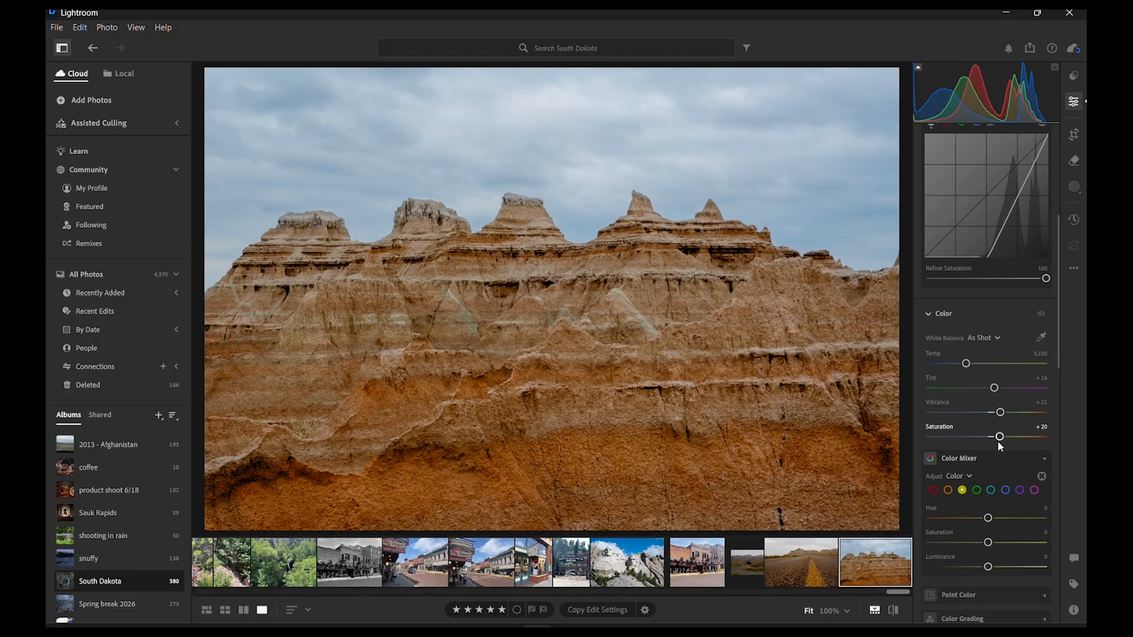
pyautogui.click(947, 490)
pyautogui.moveTo(989, 543); pyautogui.dragTo(993, 543)
pyautogui.moveTo(999, 413); pyautogui.dragTo(986, 422)
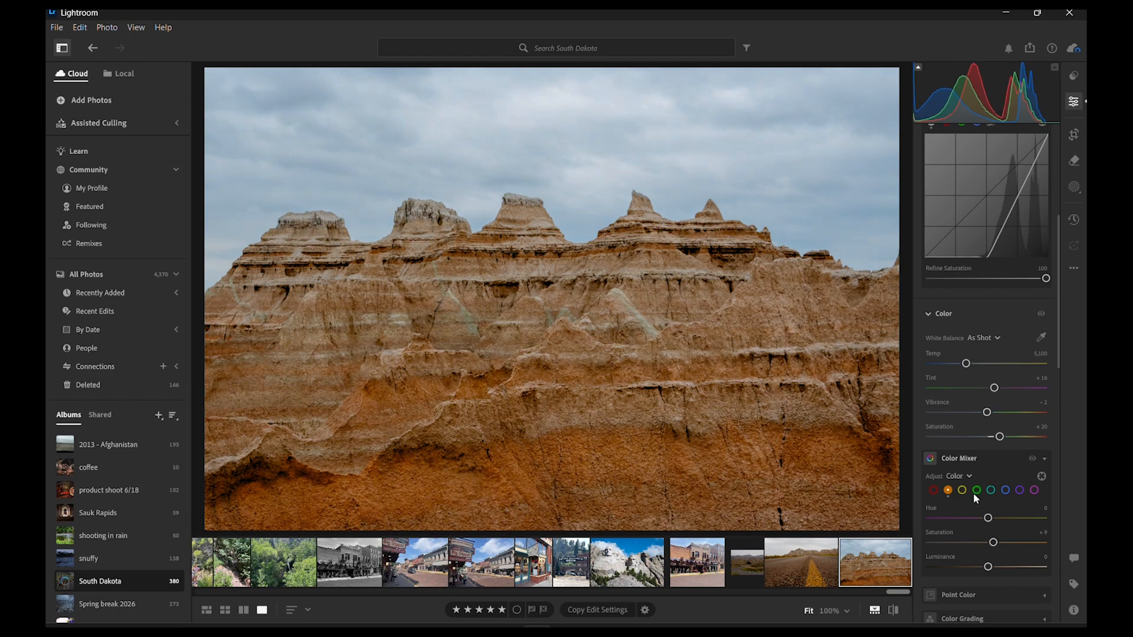
pyautogui.moveTo(993, 544); pyautogui.dragTo(996, 543)
pyautogui.scroll(-1, 1004, 487)
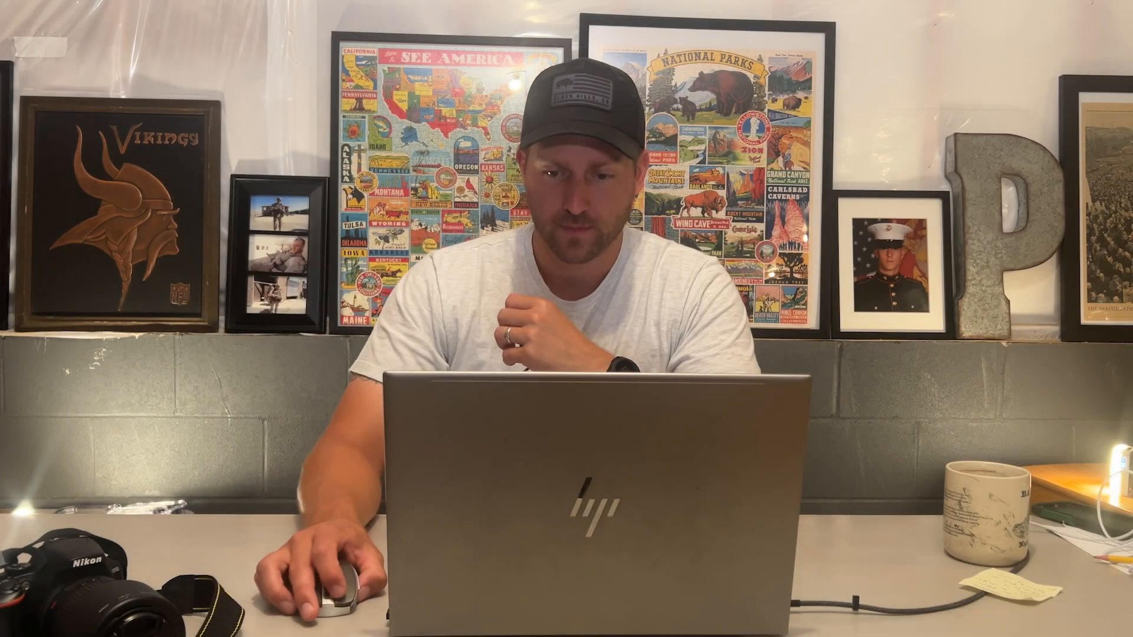